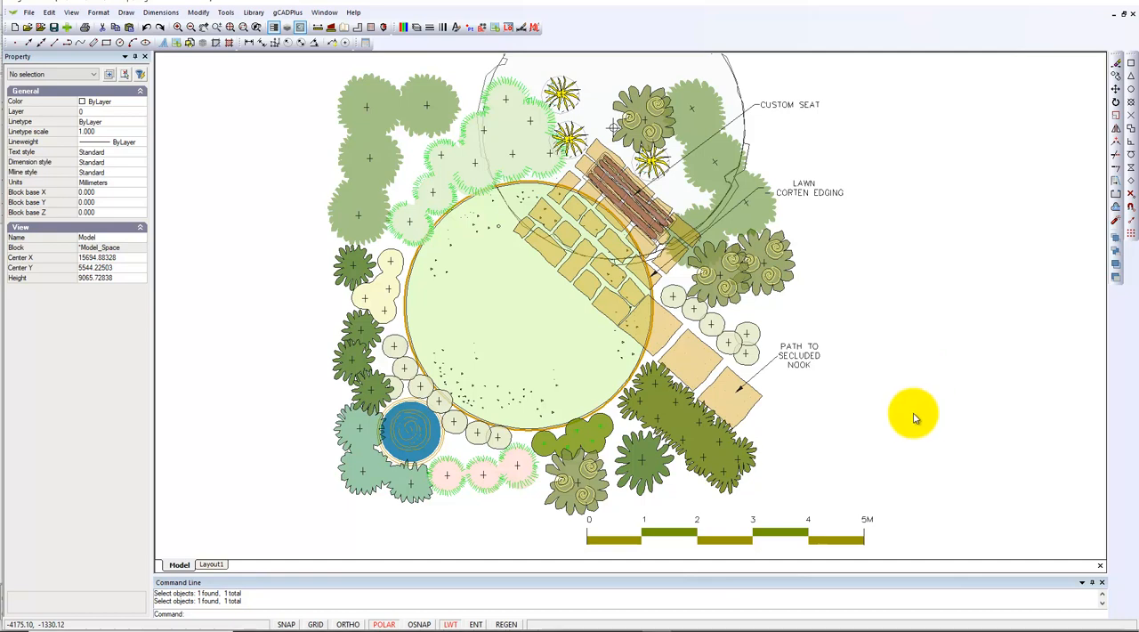
- Edit the hedge block below the path to give its filled polyline a transparency of 150, and check the result in Layout1
{"action": "left_click", "coordinate": [700, 457]}
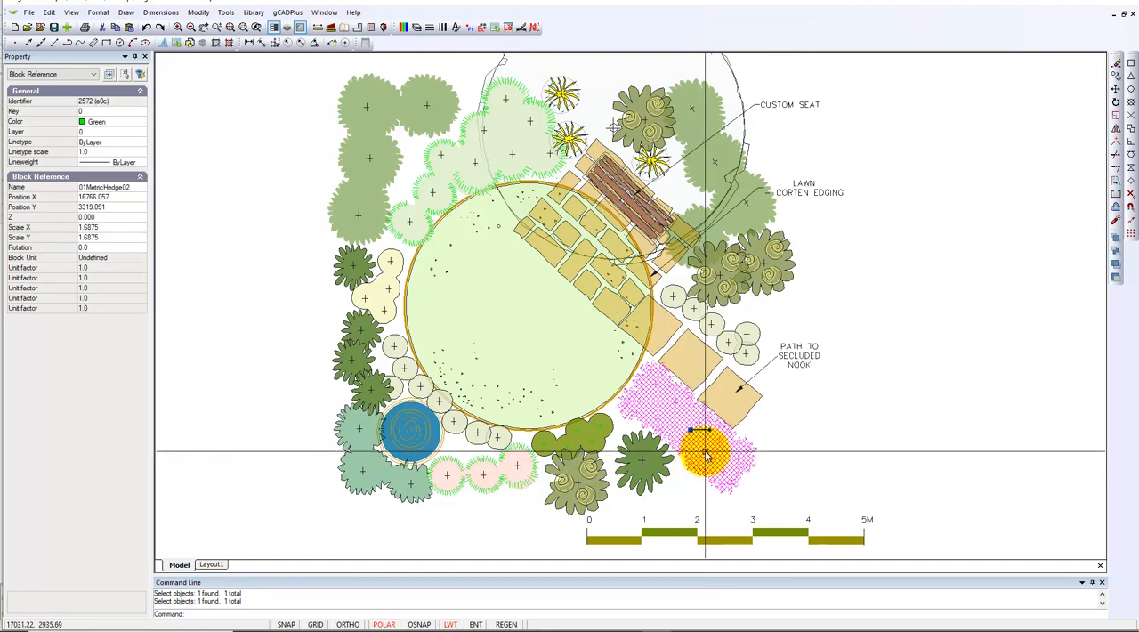
{"action": "right_click", "coordinate": [704, 457]}
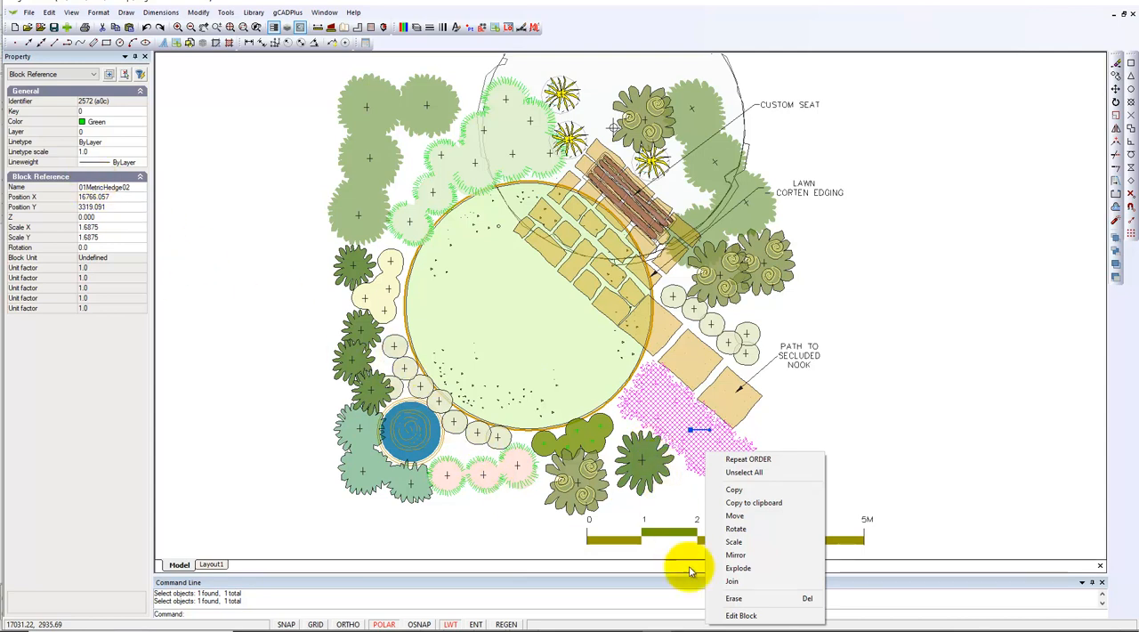
{"action": "left_click", "coordinate": [741, 614]}
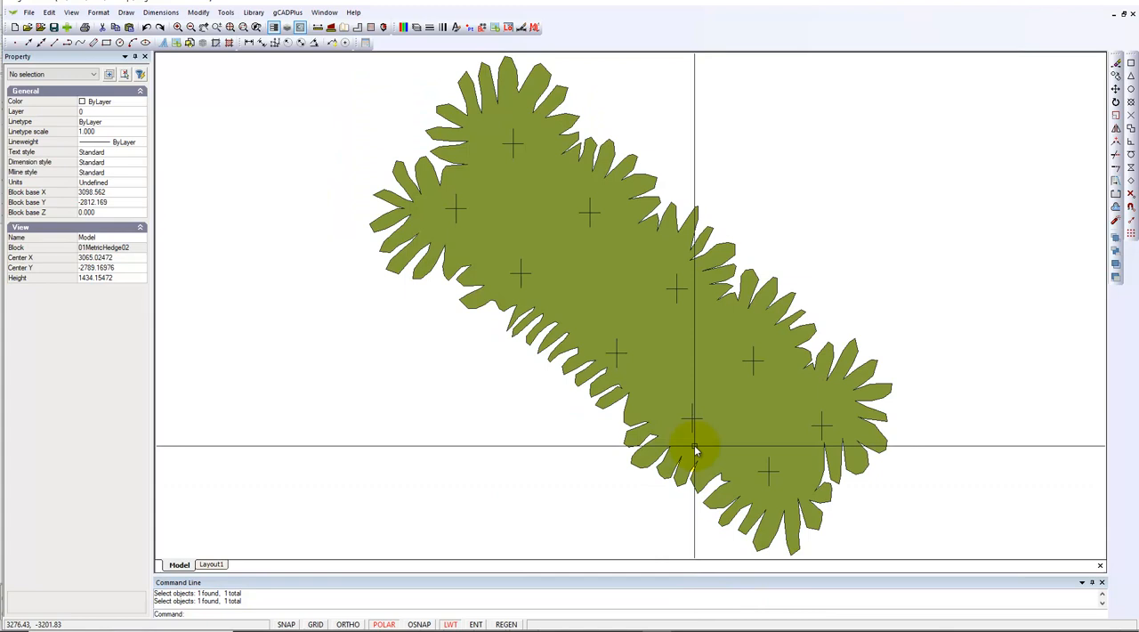
{"action": "left_click", "coordinate": [701, 386]}
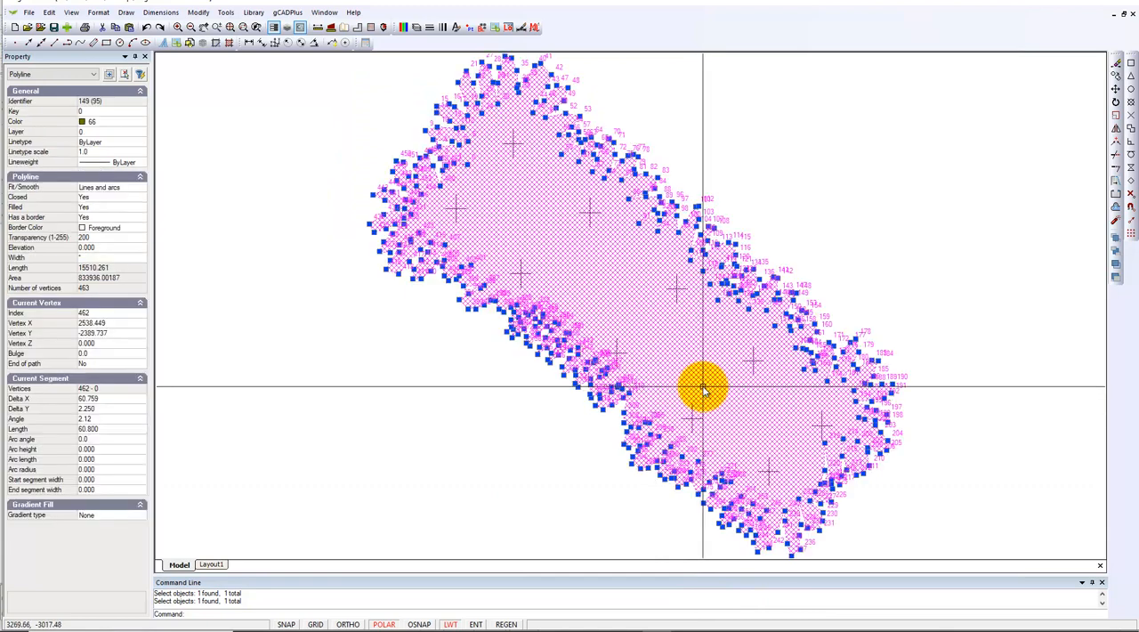
{"action": "left_click", "coordinate": [96, 237]}
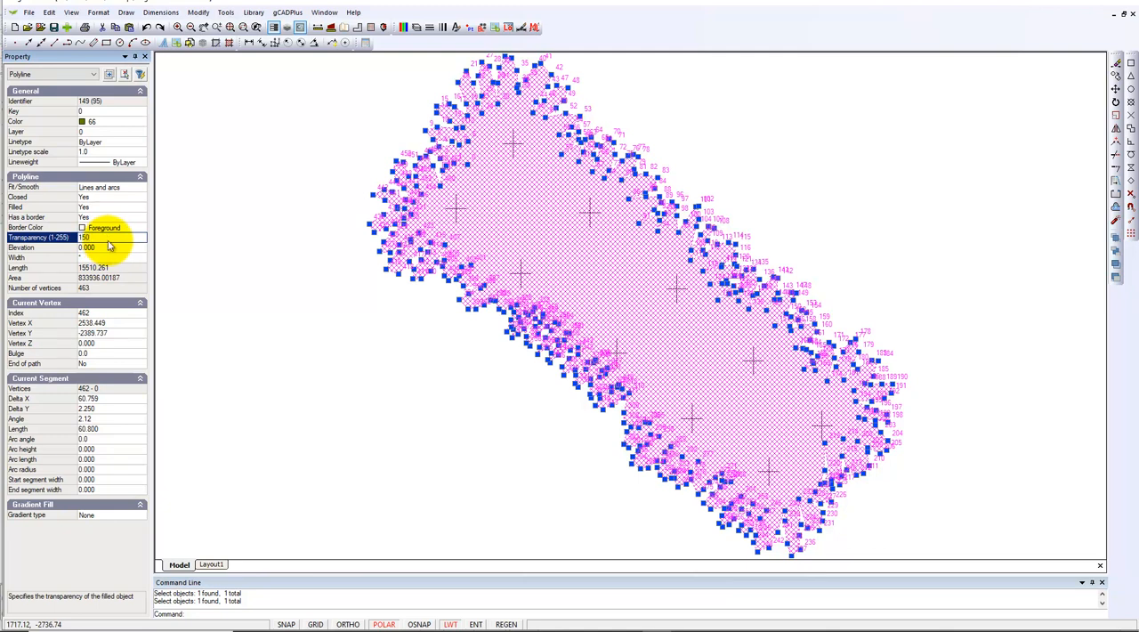
{"action": "right_click", "coordinate": [436, 356]}
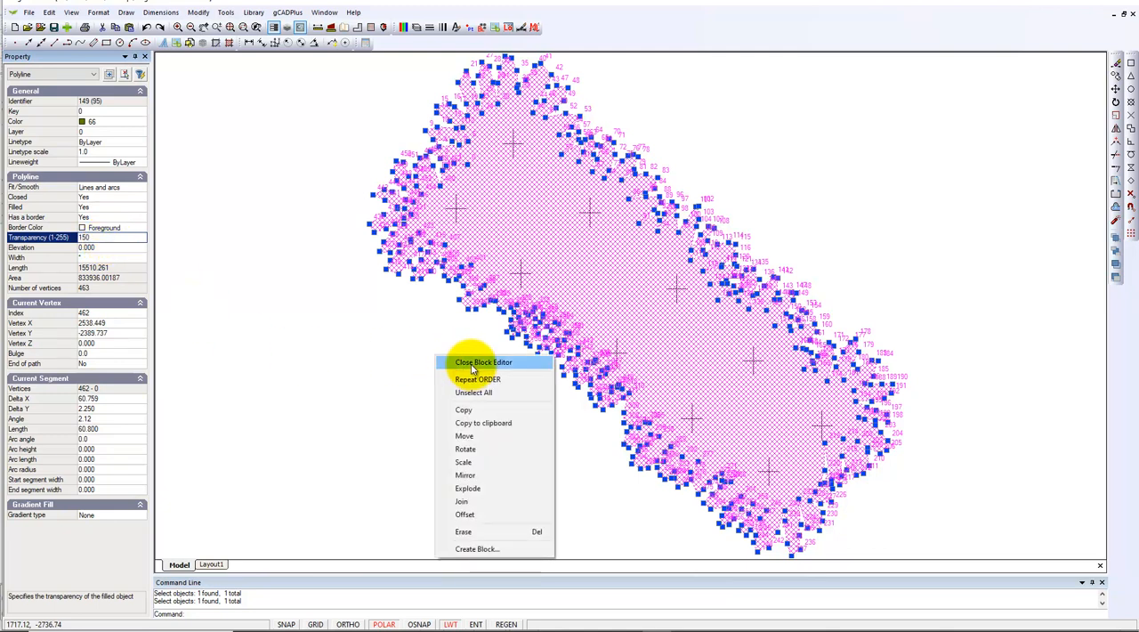
{"action": "left_click", "coordinate": [472, 363]}
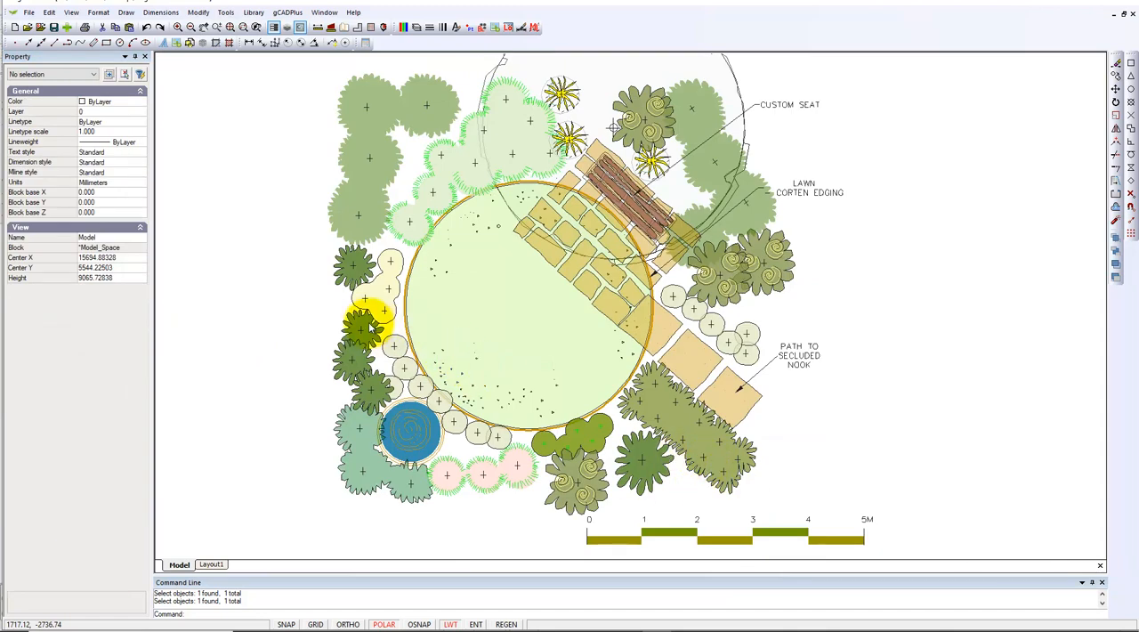
{"action": "left_click", "coordinate": [212, 564]}
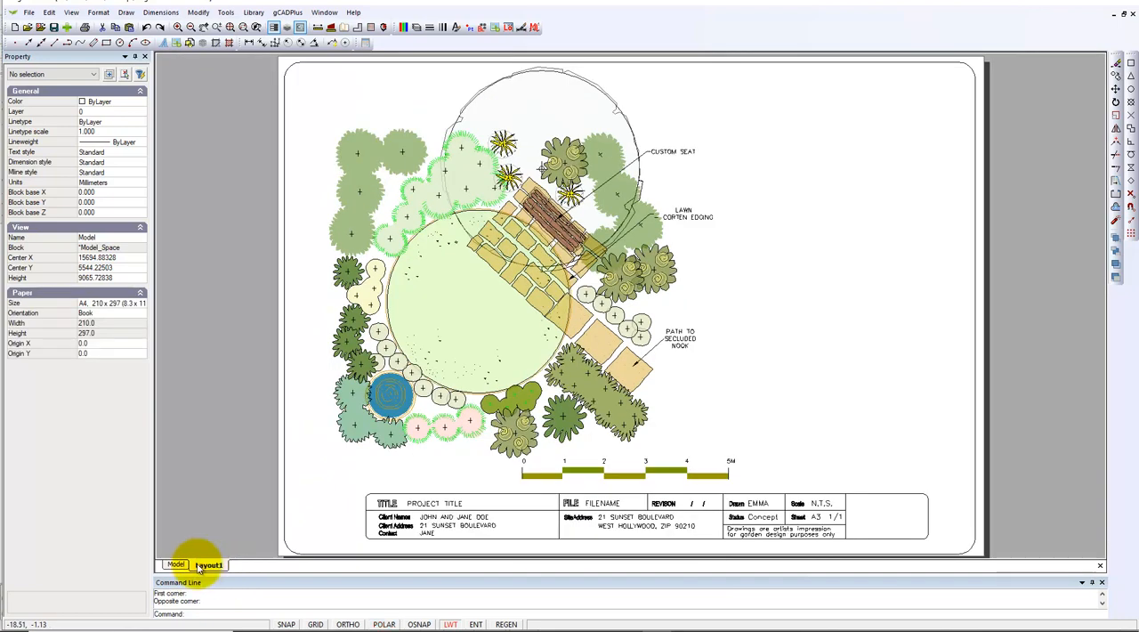
{"action": "left_click", "coordinate": [177, 564]}
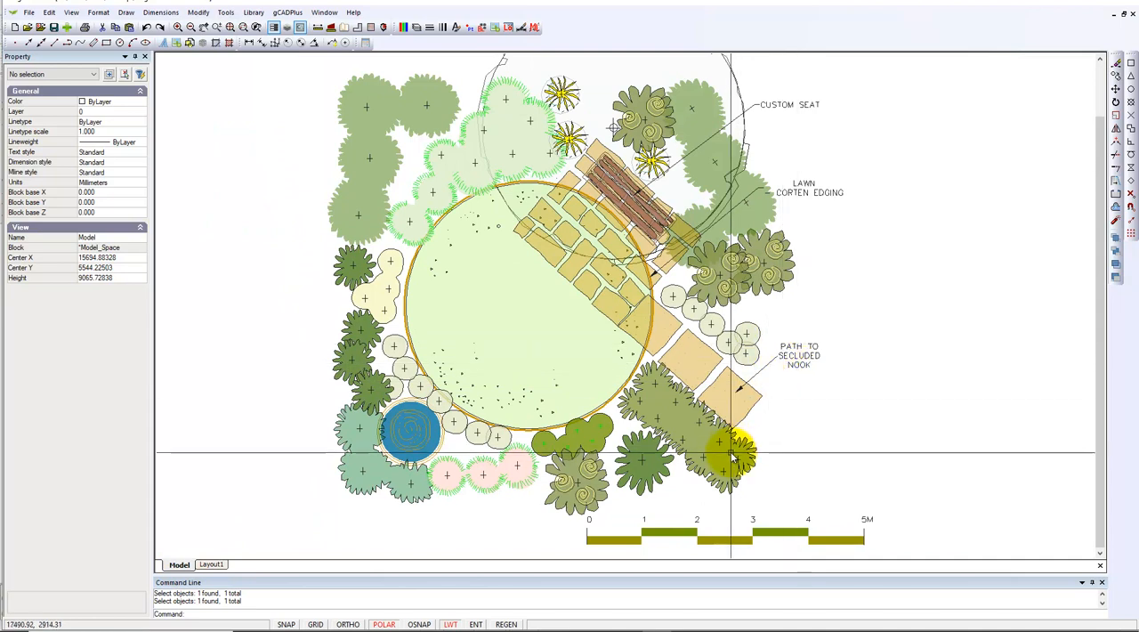
- Copy the small round shrub near the path label to four new spots around the path, and check the plan in Layout1
{"action": "left_click", "coordinate": [748, 338]}
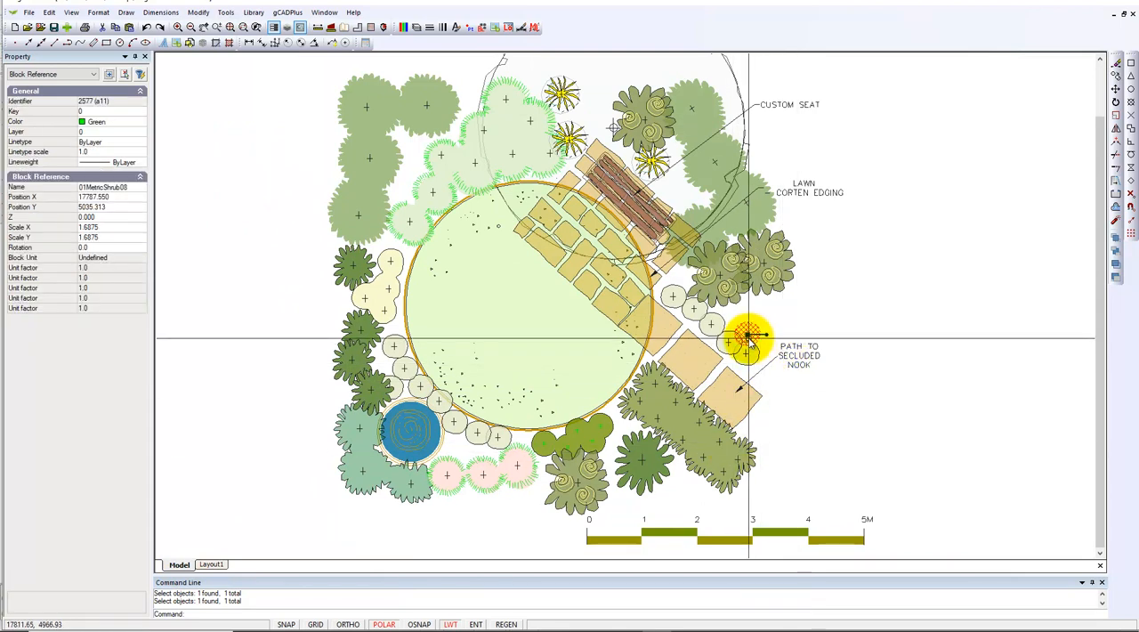
{"action": "right_click", "coordinate": [748, 338]}
{"action": "left_click", "coordinate": [779, 377]}
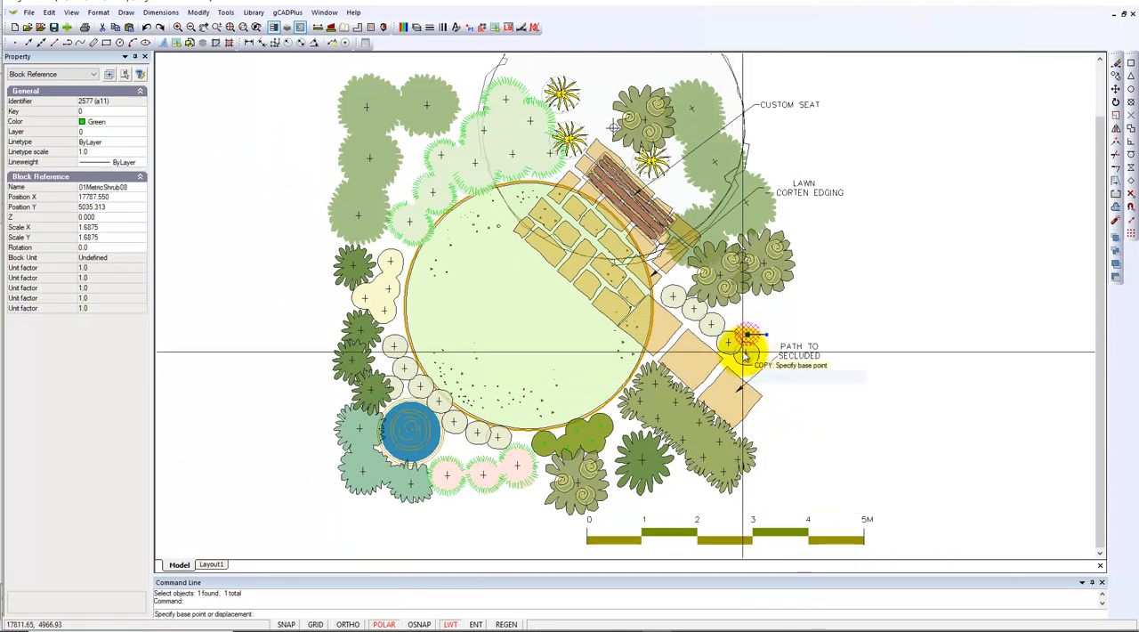
{"action": "left_click", "coordinate": [746, 337]}
{"action": "left_click", "coordinate": [737, 317]}
{"action": "left_click", "coordinate": [680, 274]}
{"action": "left_click", "coordinate": [769, 385]}
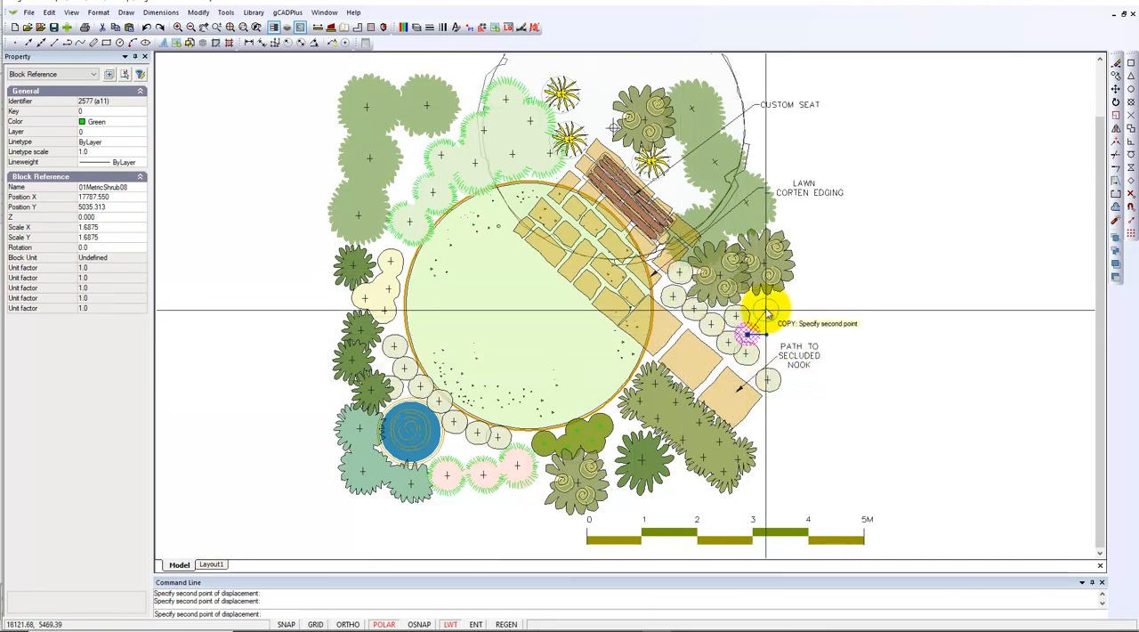
{"action": "left_click", "coordinate": [762, 311]}
{"action": "key", "text": "Return"}
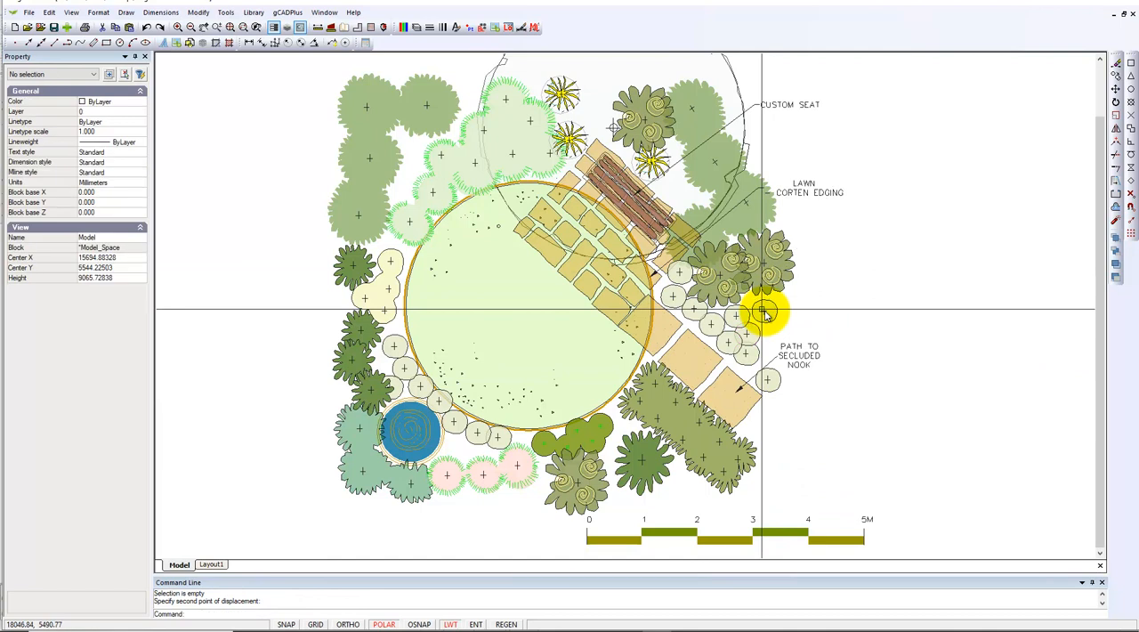
{"action": "left_click", "coordinate": [213, 564]}
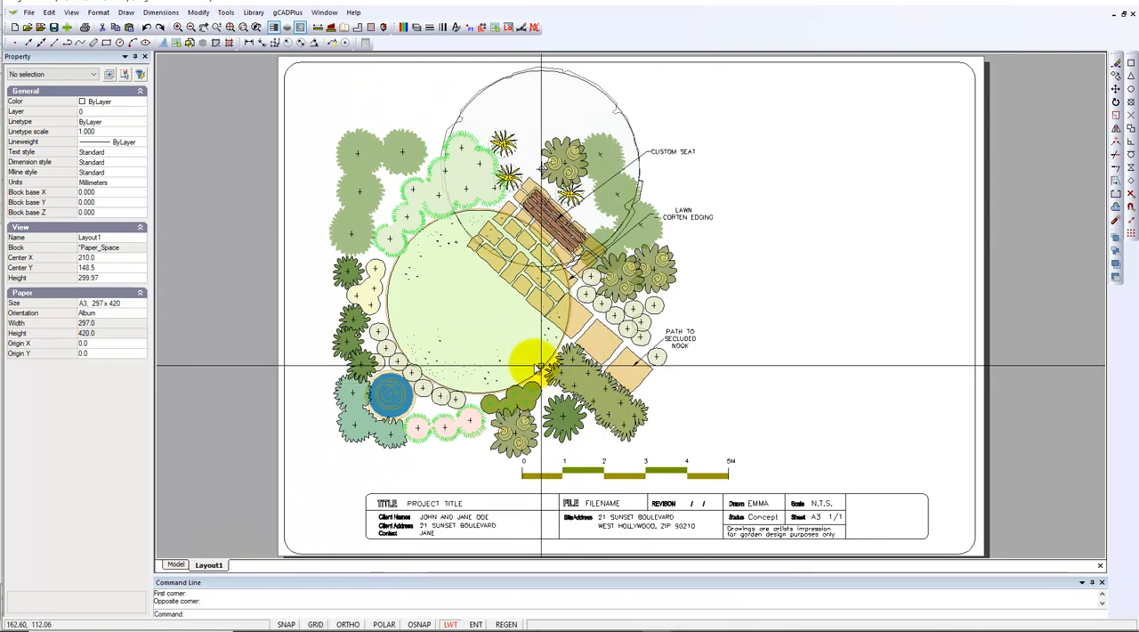
{"action": "left_click", "coordinate": [175, 565]}
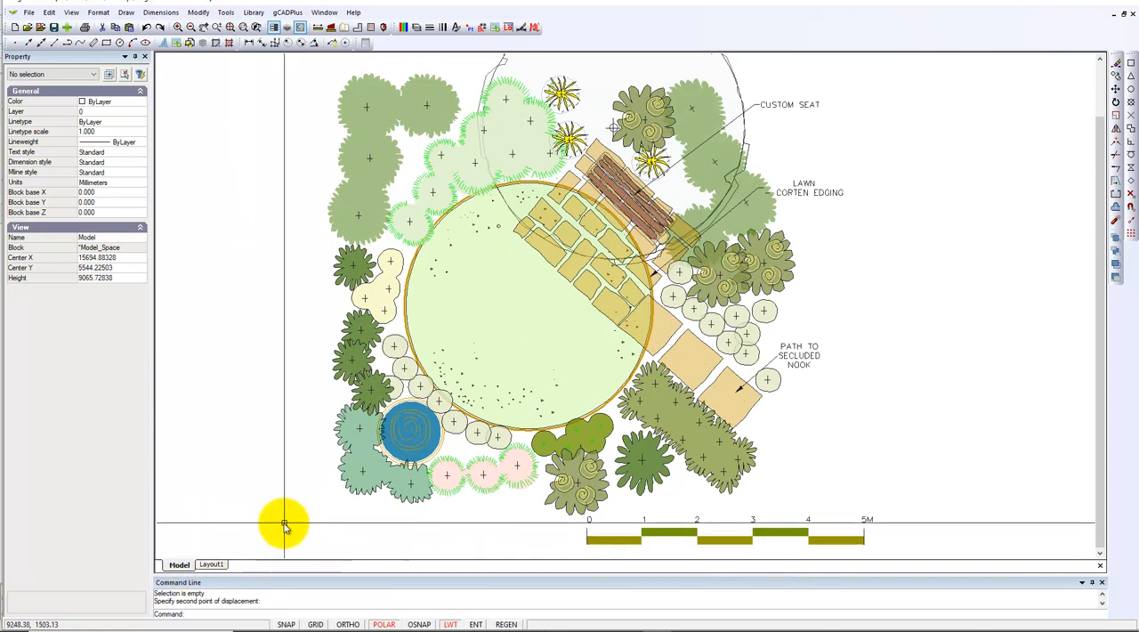
- Start a PDF export of Layout1 with a Window print area at High level, enclosing the whole sheet
{"action": "left_click", "coordinate": [211, 564]}
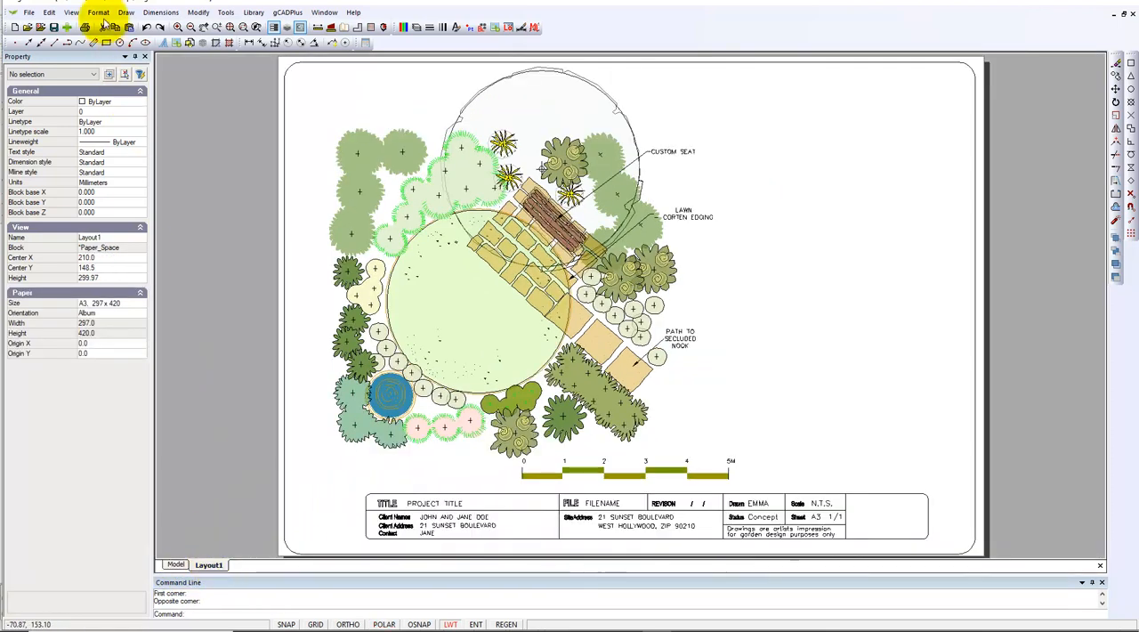
{"action": "left_click", "coordinate": [29, 14]}
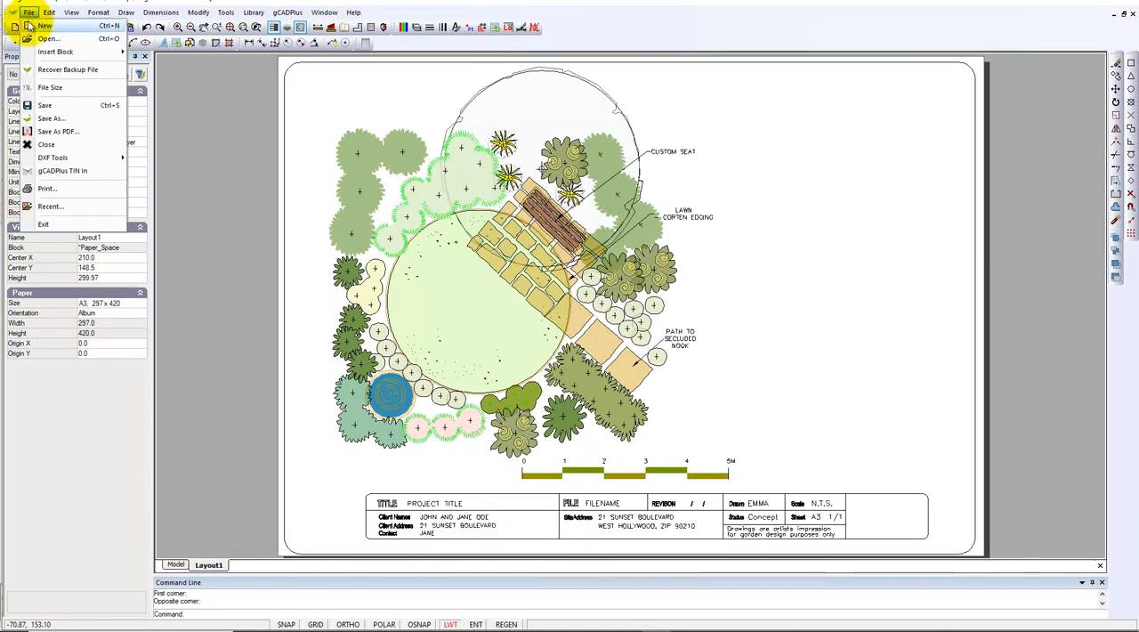
{"action": "left_click", "coordinate": [62, 134]}
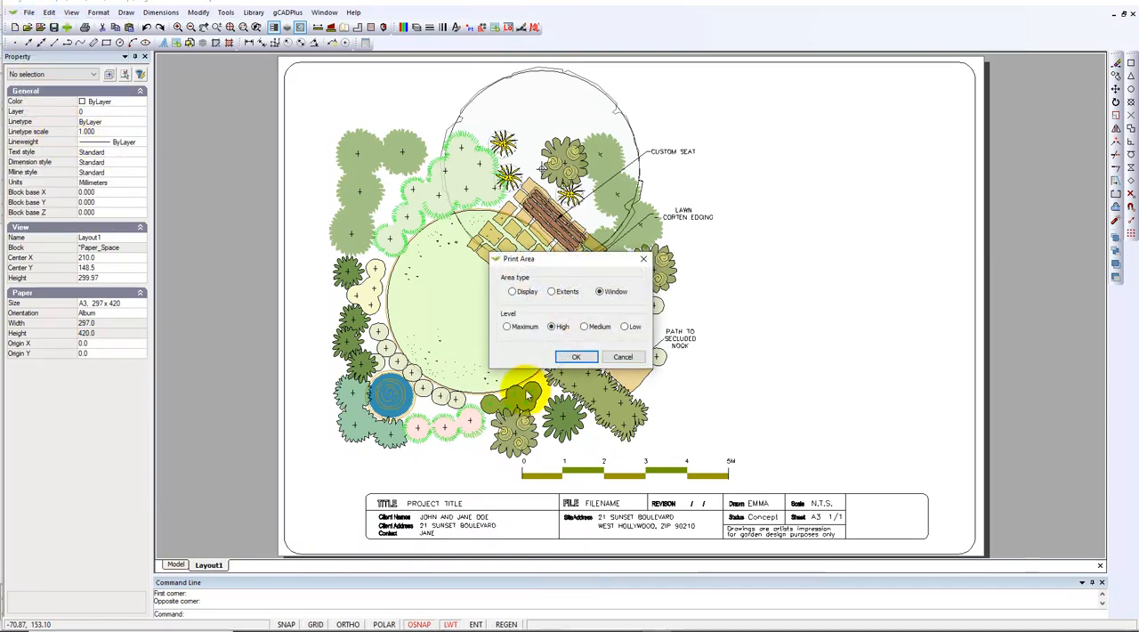
{"action": "left_click", "coordinate": [577, 358]}
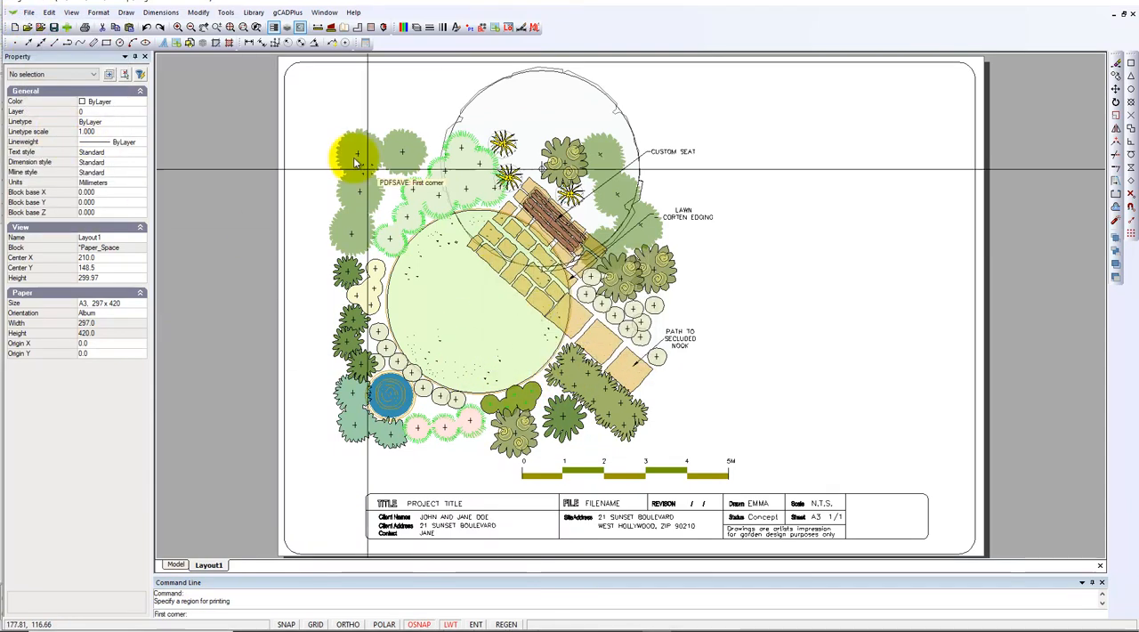
{"action": "left_click", "coordinate": [283, 64]}
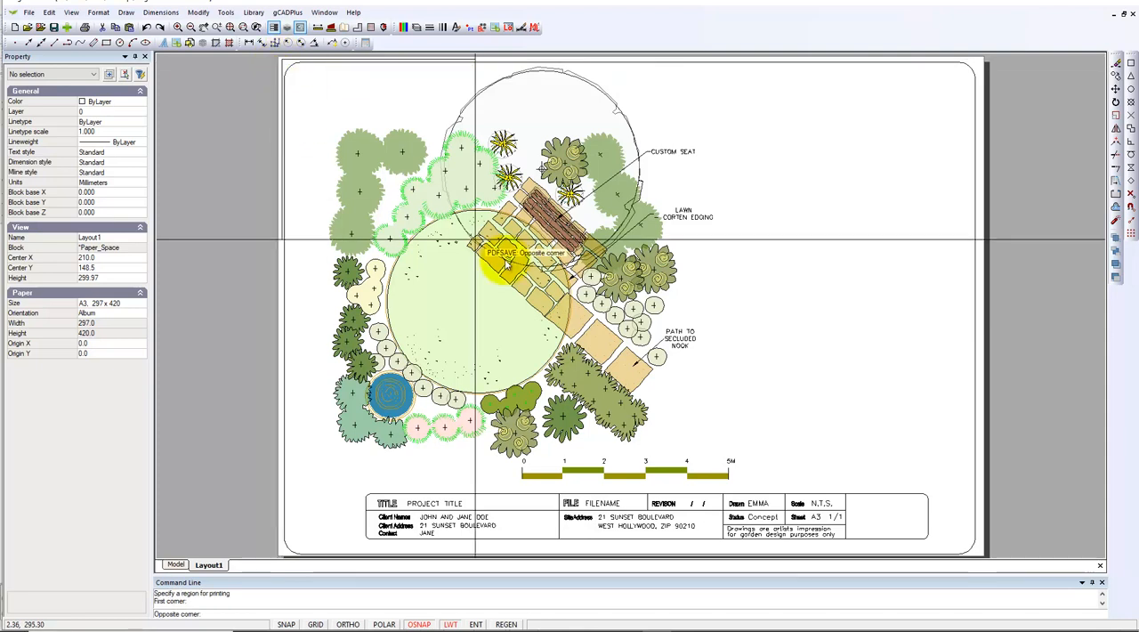
{"action": "left_click", "coordinate": [983, 558]}
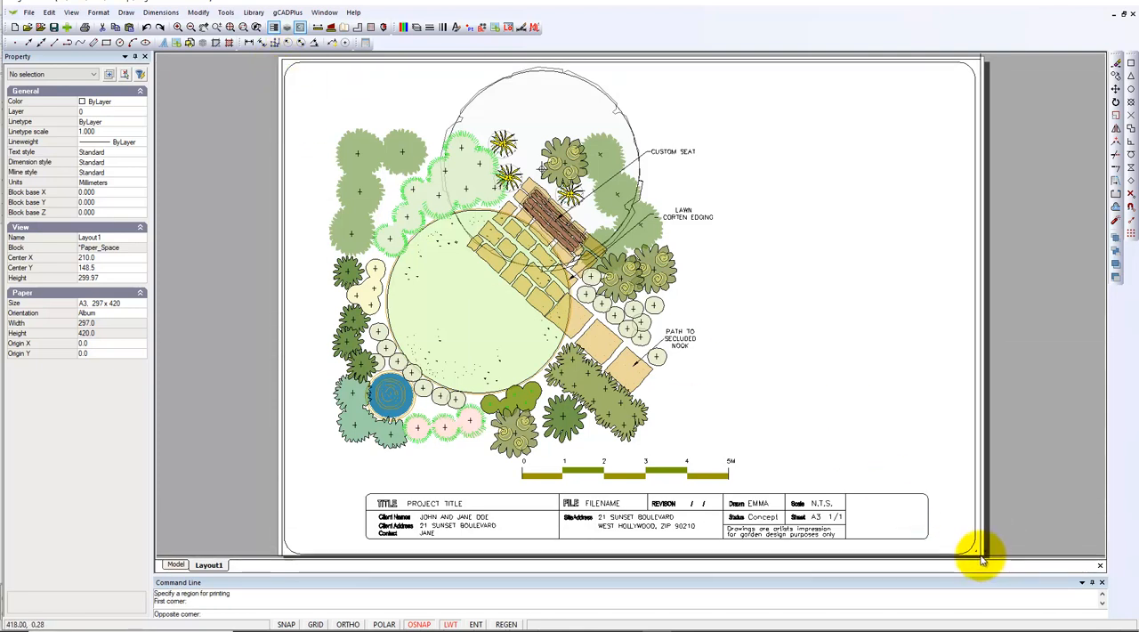
- Save the PDF as test.pdf on the Desktop, overwriting the existing file
{"action": "left_click", "coordinate": [633, 243]}
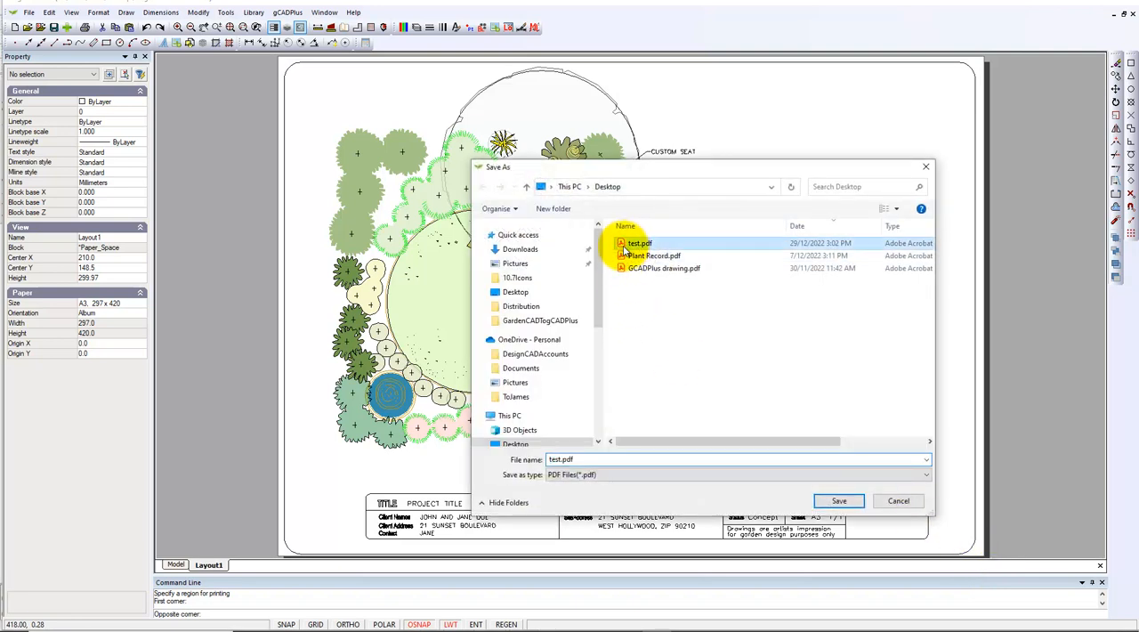
{"action": "left_click", "coordinate": [839, 501]}
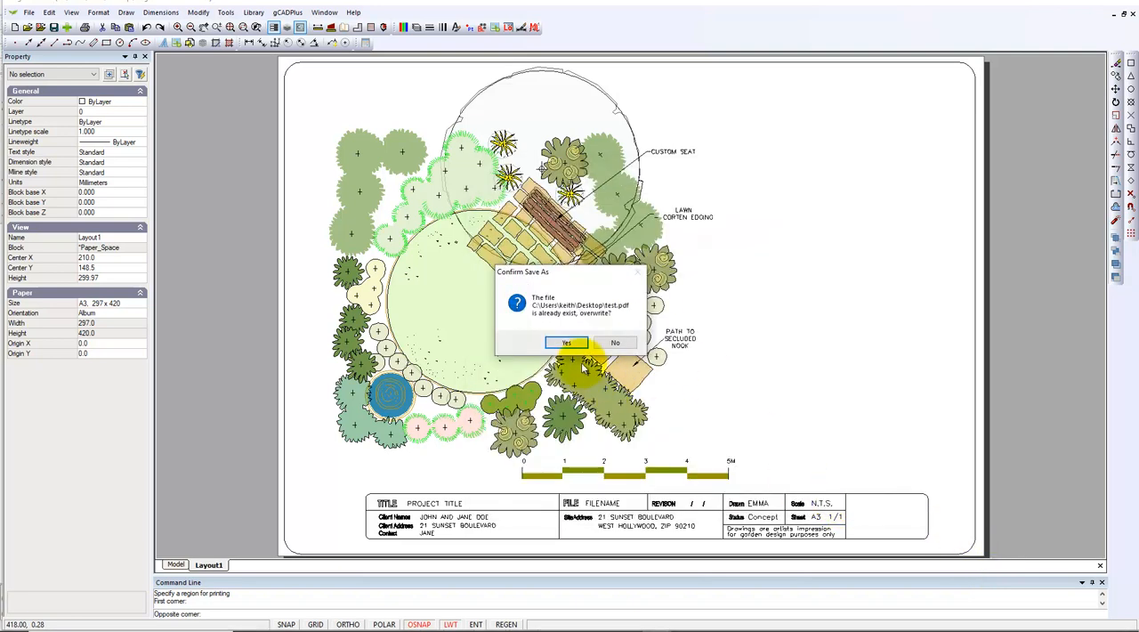
{"action": "left_click", "coordinate": [569, 341]}
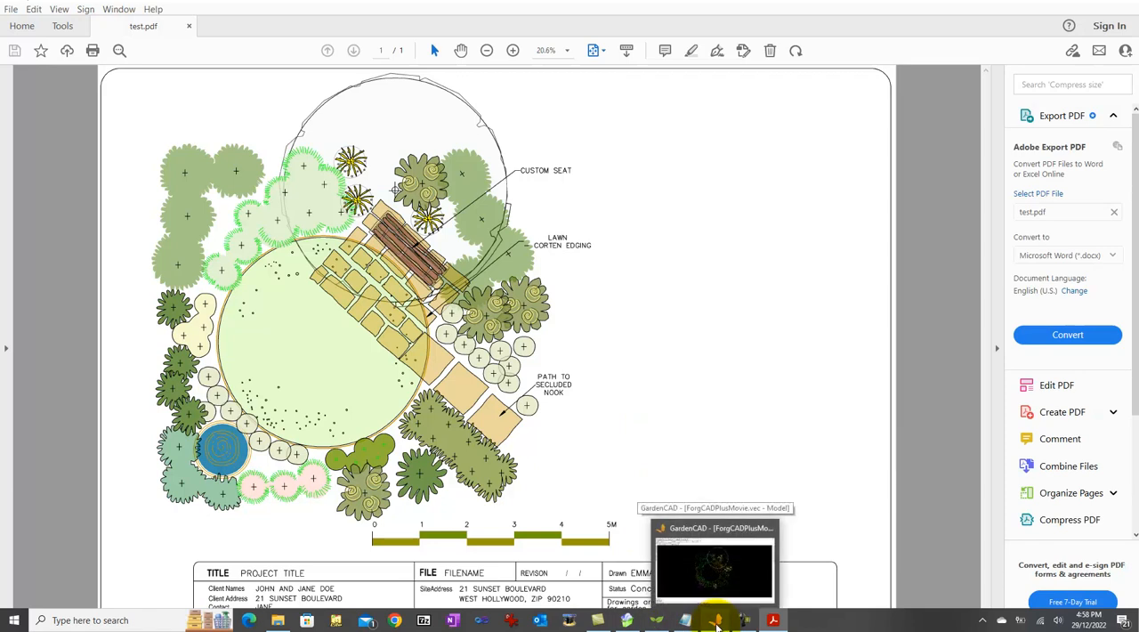
- Switch to the GardenCAD drawing, close its Blocks dialog and clear the selection
{"action": "left_click", "coordinate": [717, 620]}
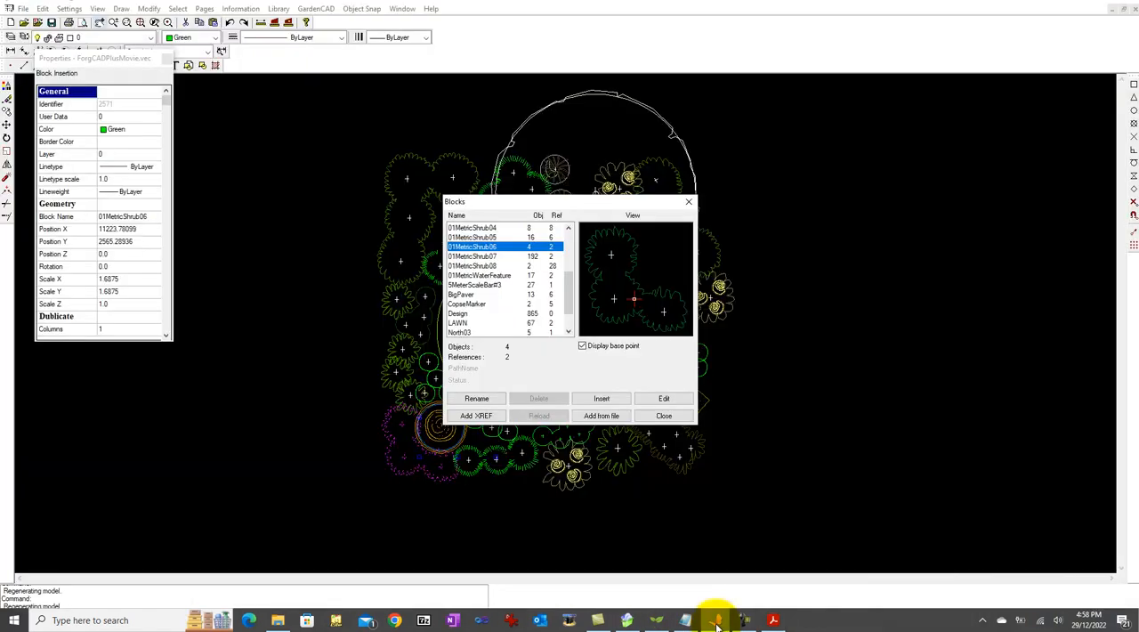
{"action": "left_click", "coordinate": [664, 415]}
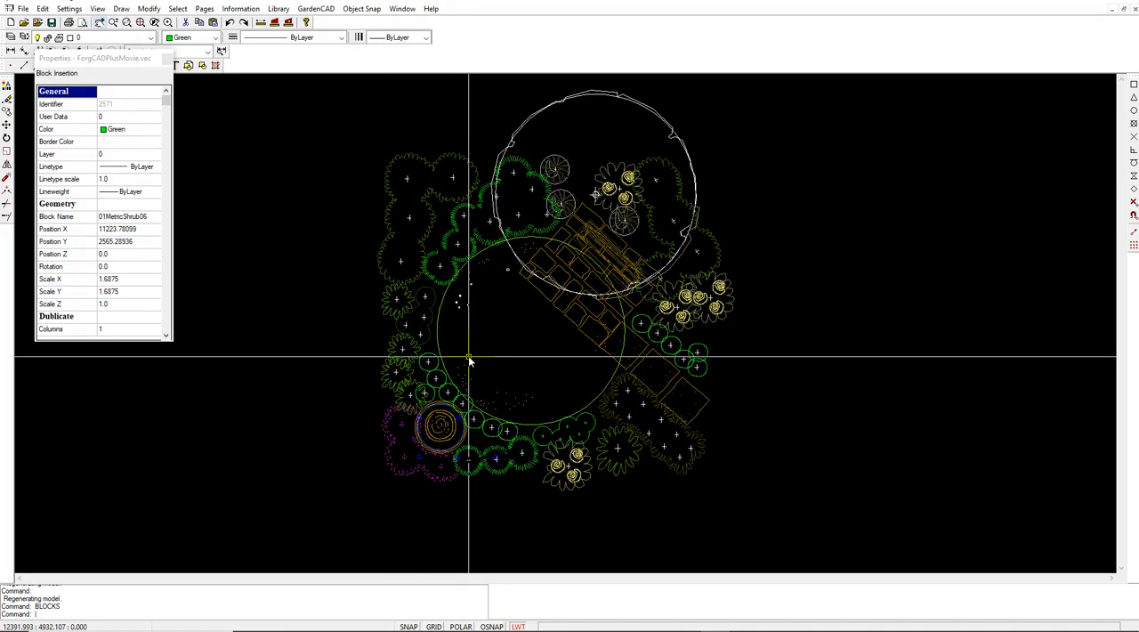
{"action": "key", "text": "Escape"}
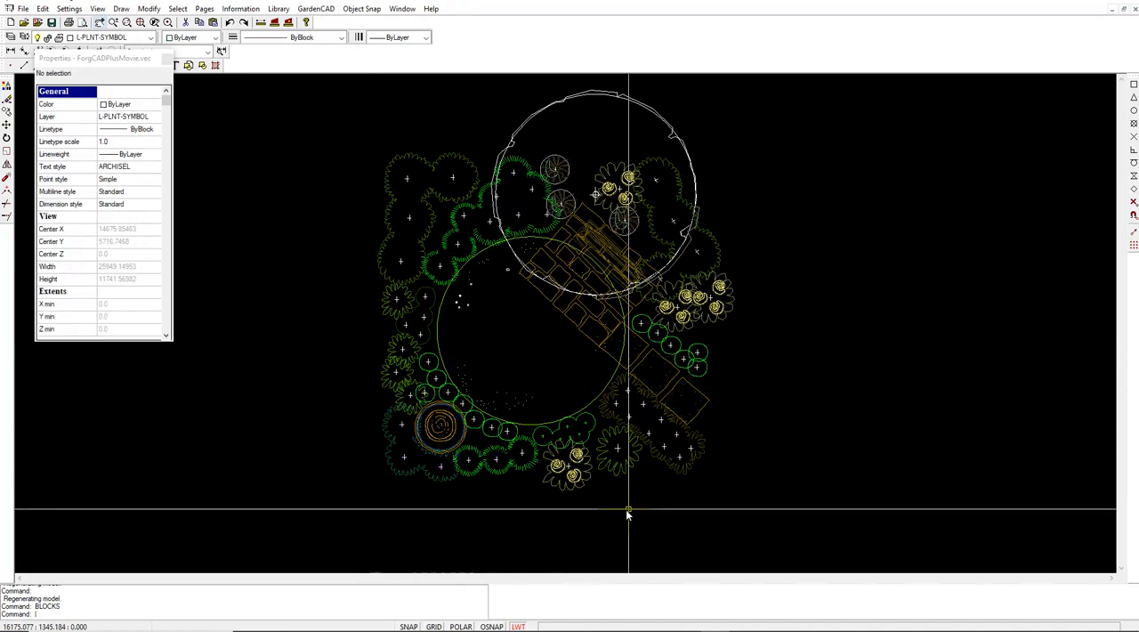
- Examine which editing options GardenCAD offers for the hedge block below the path
{"action": "left_click", "coordinate": [675, 466]}
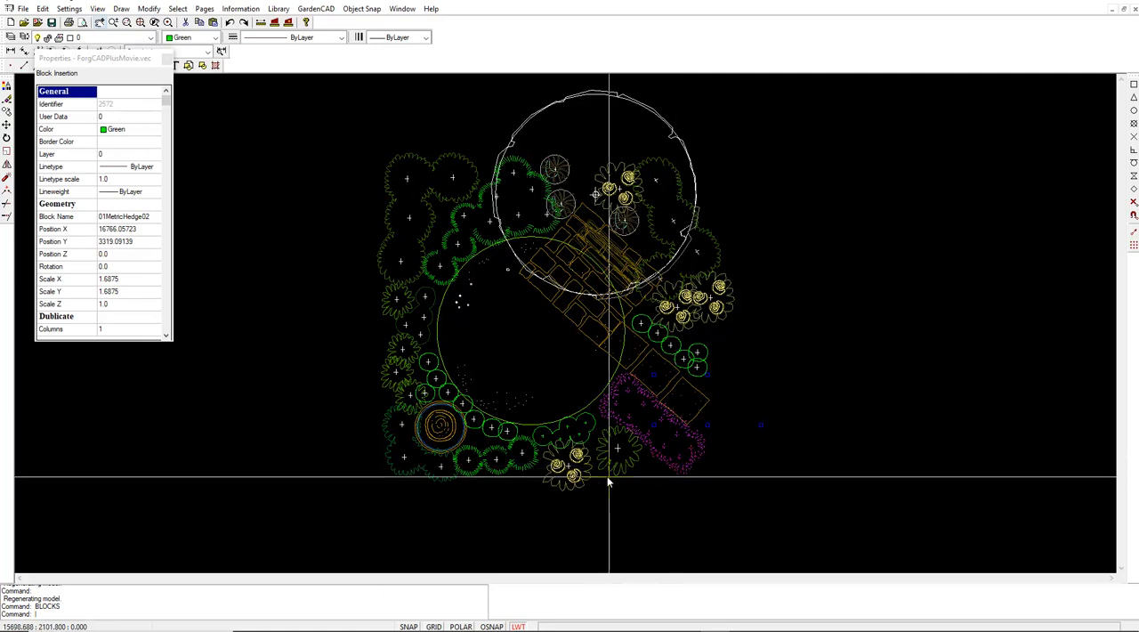
{"action": "right_click", "coordinate": [663, 442]}
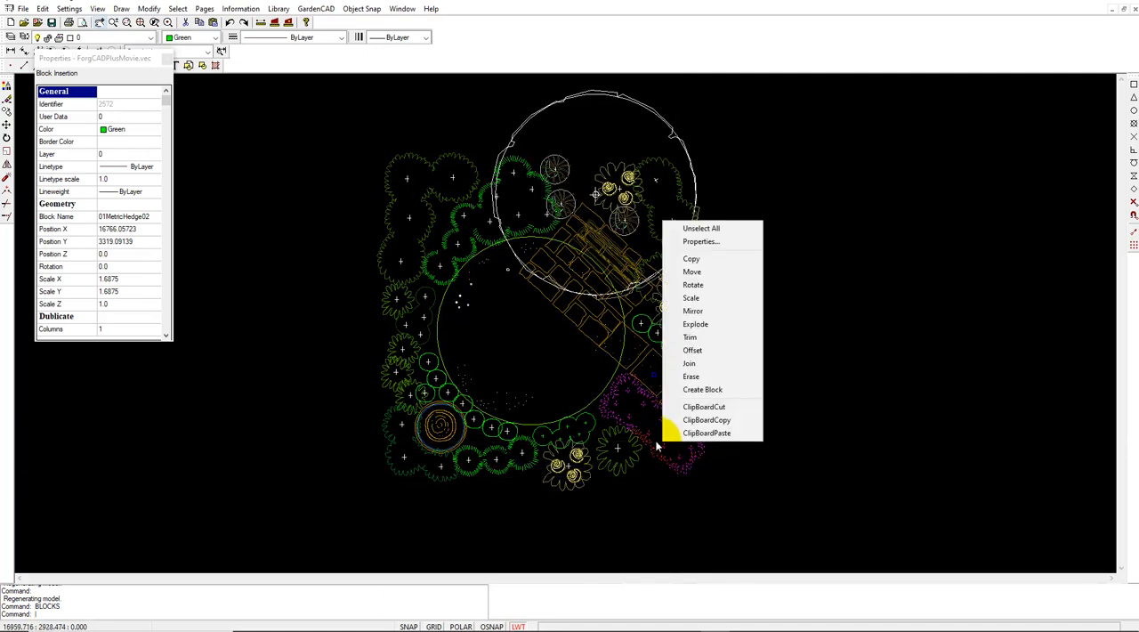
{"action": "left_click", "coordinate": [793, 309]}
{"action": "key", "text": "Escape"}
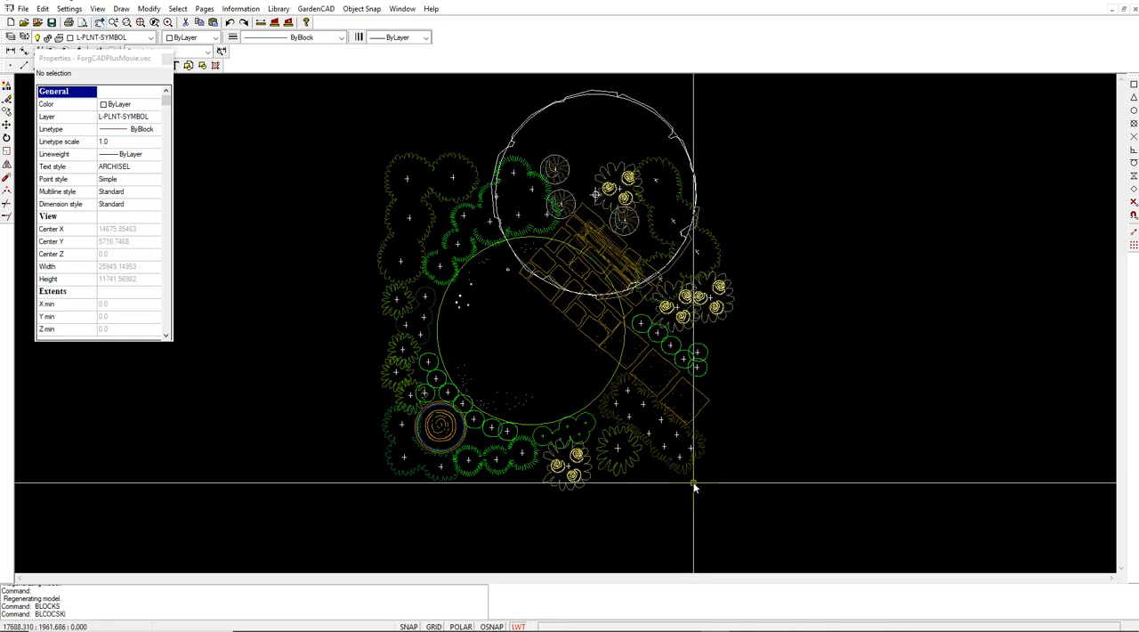
{"action": "type", "text": "BLOCKS"}
{"action": "key", "text": "Return"}
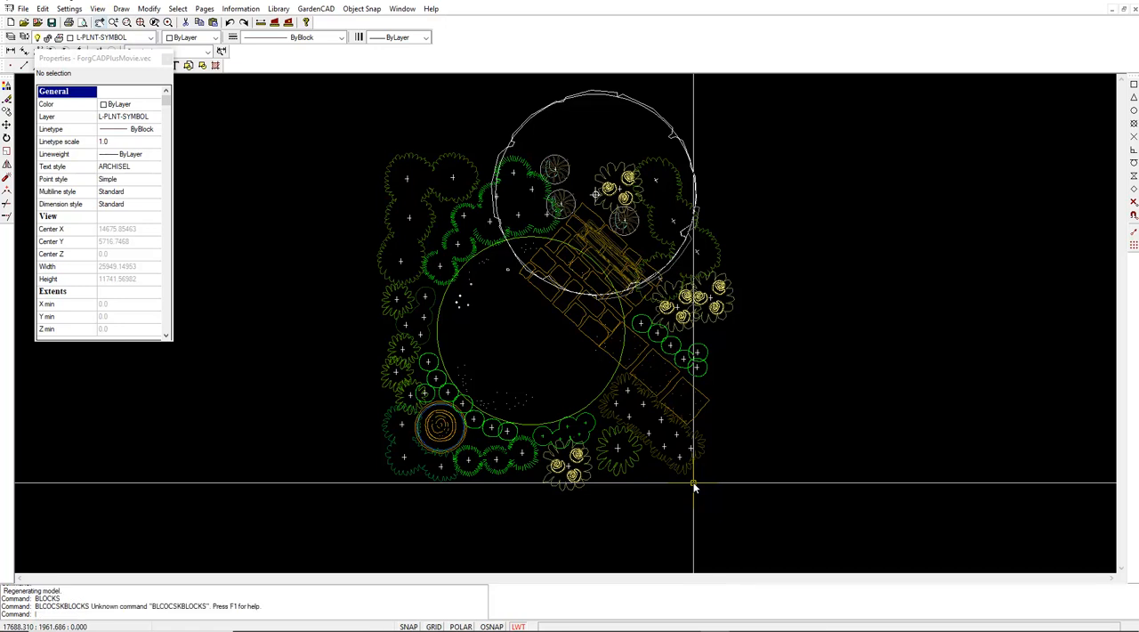
{"action": "type", "text": "BLOCK"}
{"action": "key", "text": "Return"}
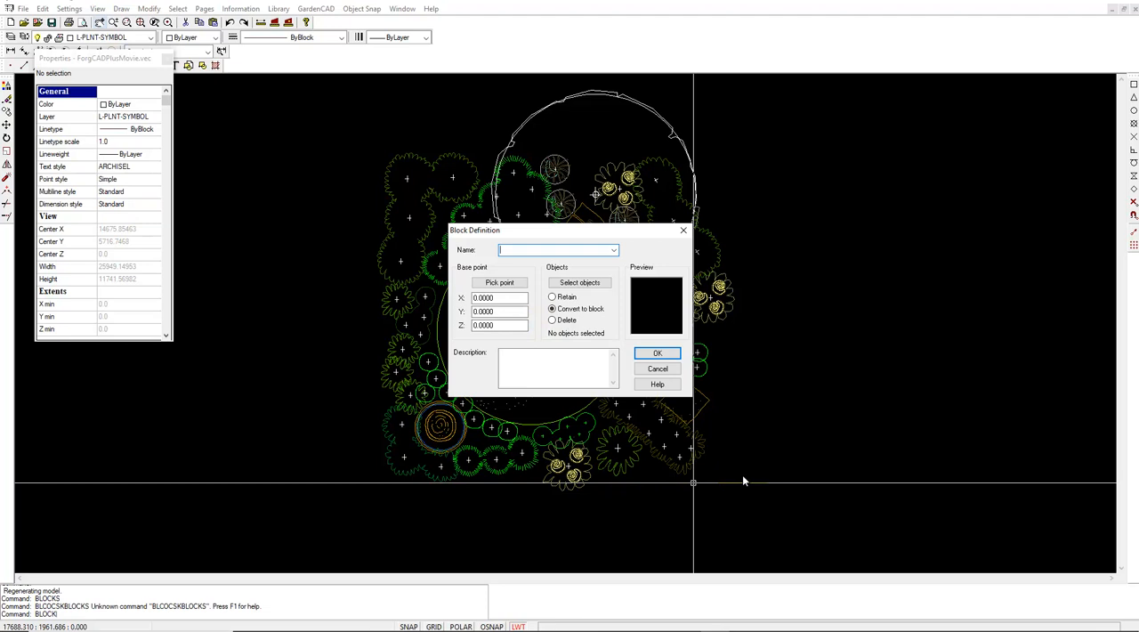
{"action": "left_click", "coordinate": [658, 370]}
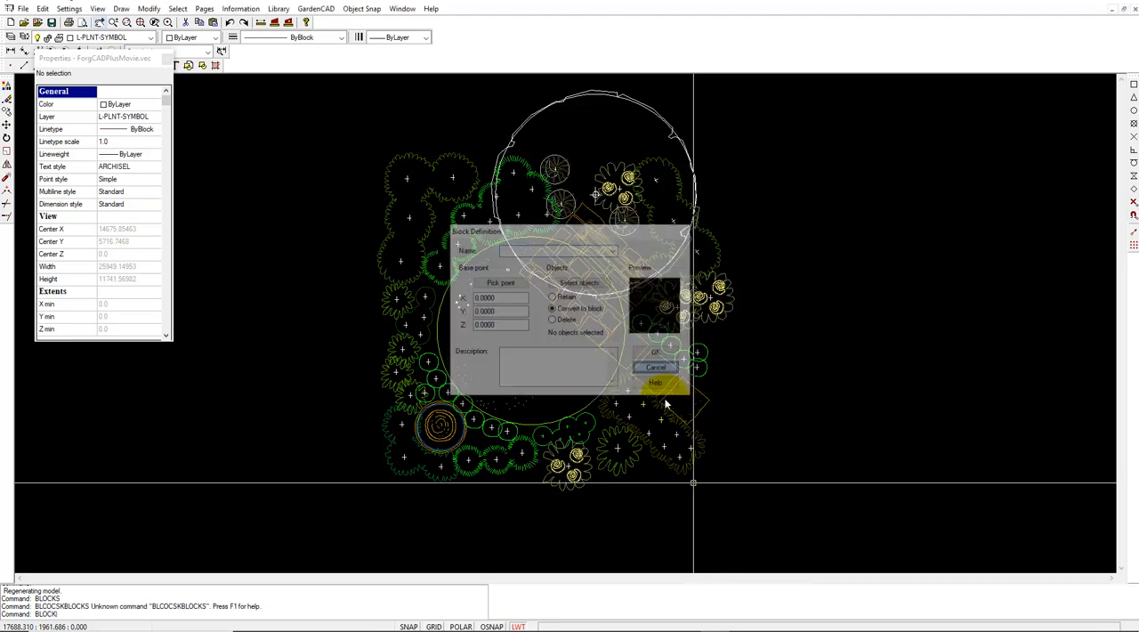
{"action": "left_click", "coordinate": [668, 463]}
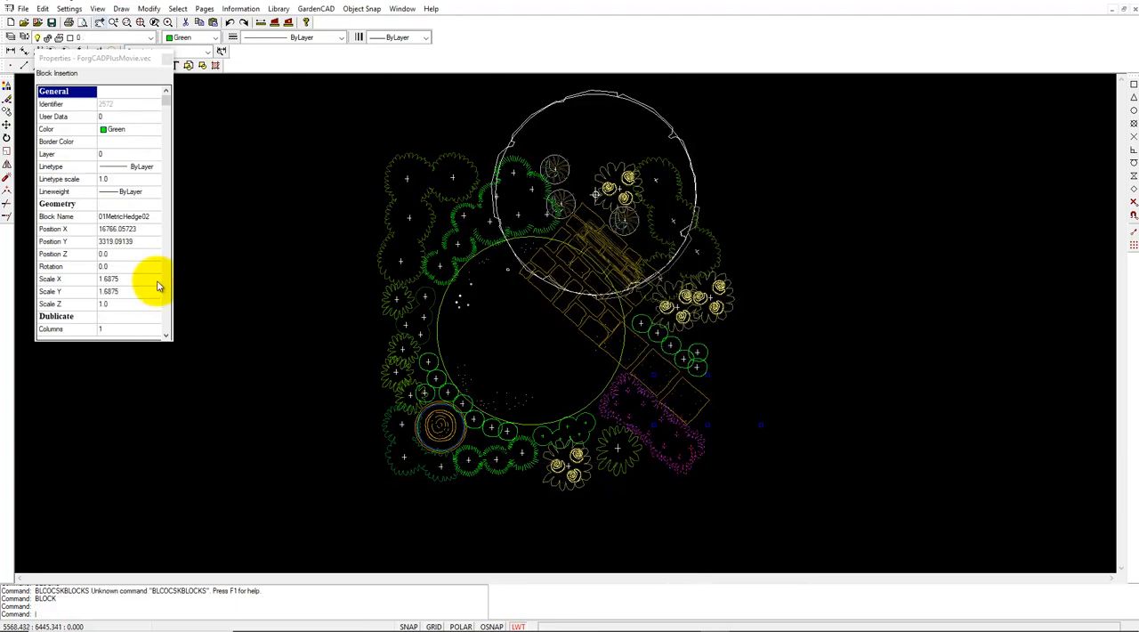
{"action": "key", "text": "Escape"}
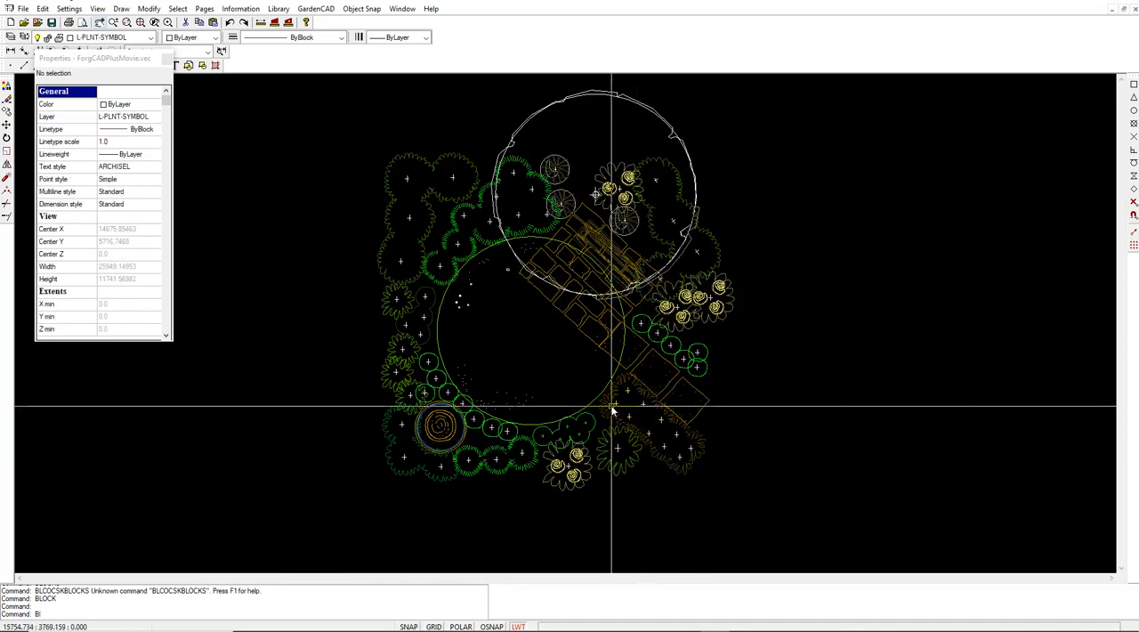
- Look up 01MetricHedge02 in the block definition, accept it as is, and check the hedge below the path in the drawing
{"action": "type", "text": "BLOCL"}
{"action": "key", "text": "Return"}
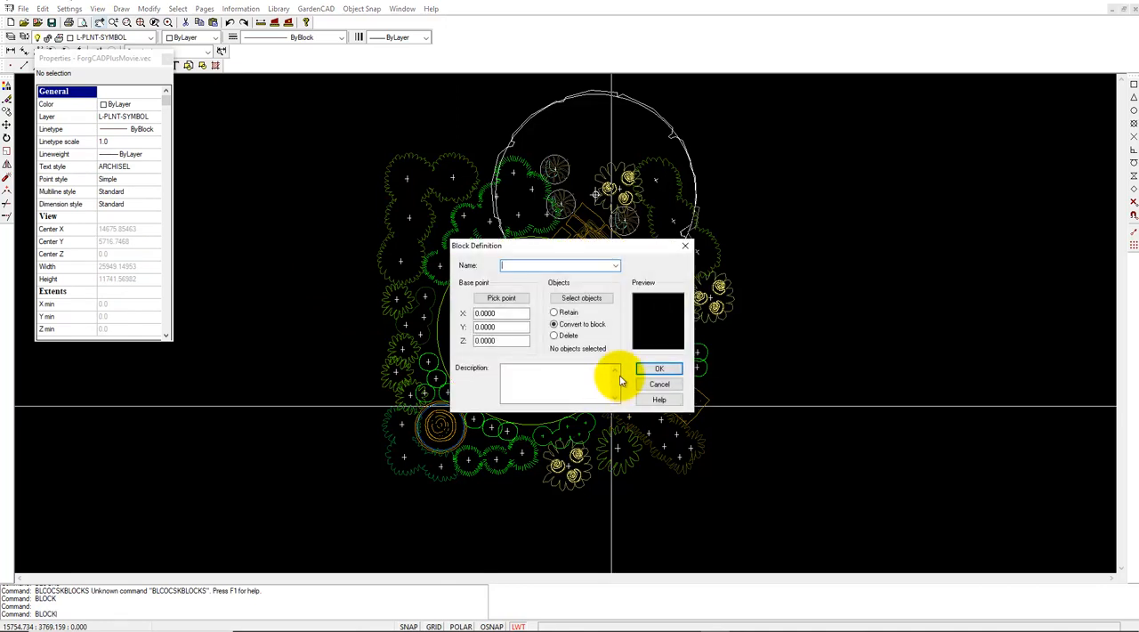
{"action": "left_click", "coordinate": [615, 266]}
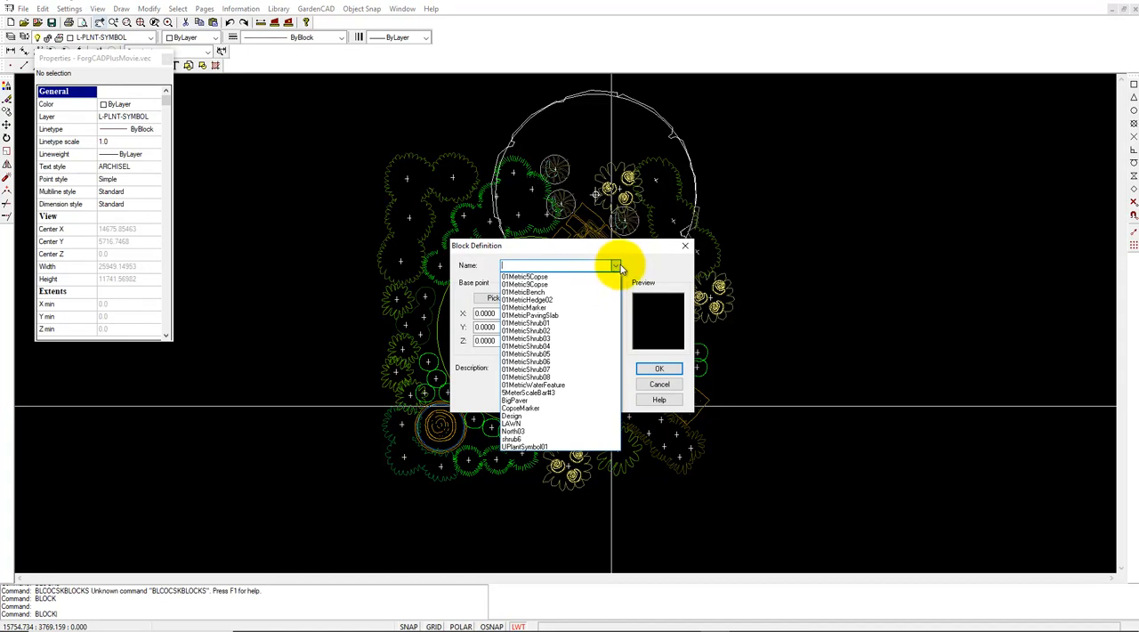
{"action": "left_click", "coordinate": [550, 302]}
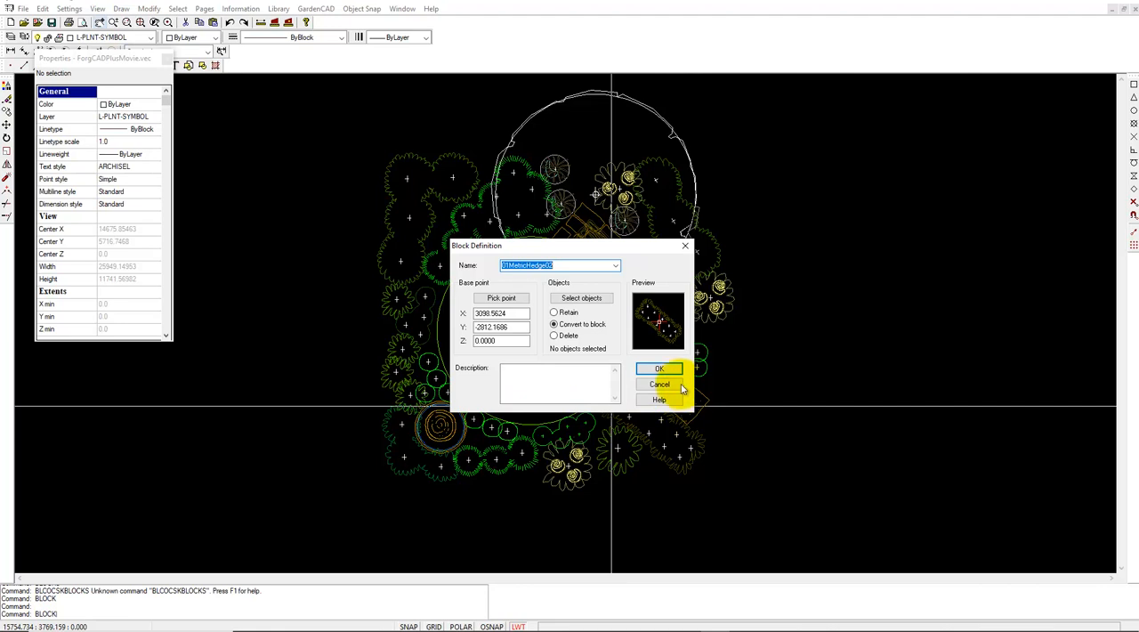
{"action": "left_click", "coordinate": [659, 368]}
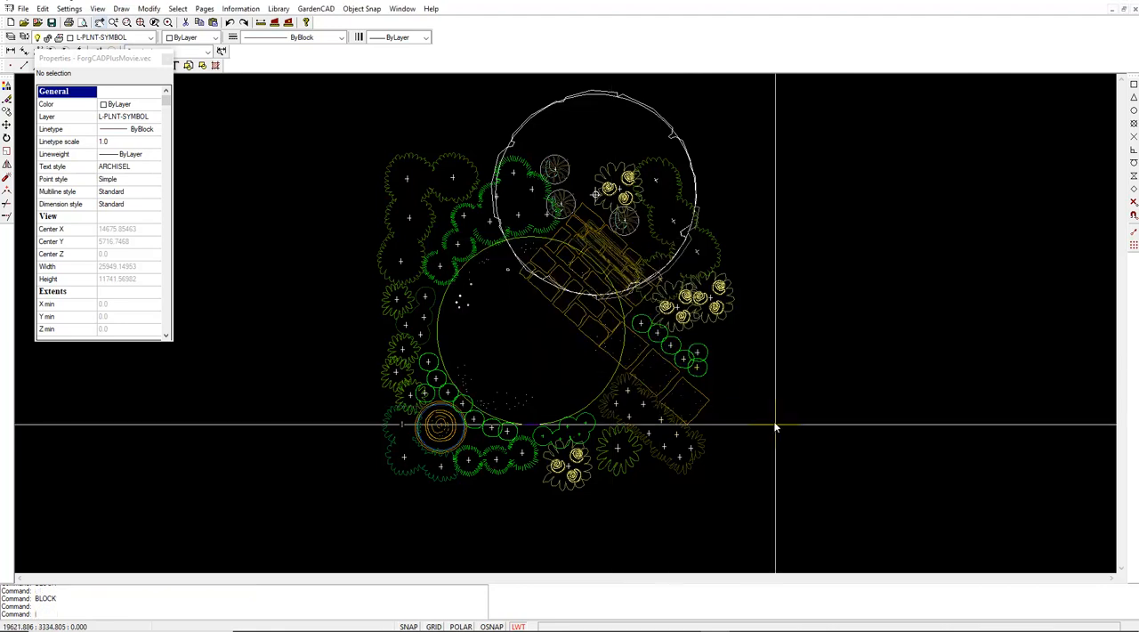
{"action": "left_click", "coordinate": [679, 467]}
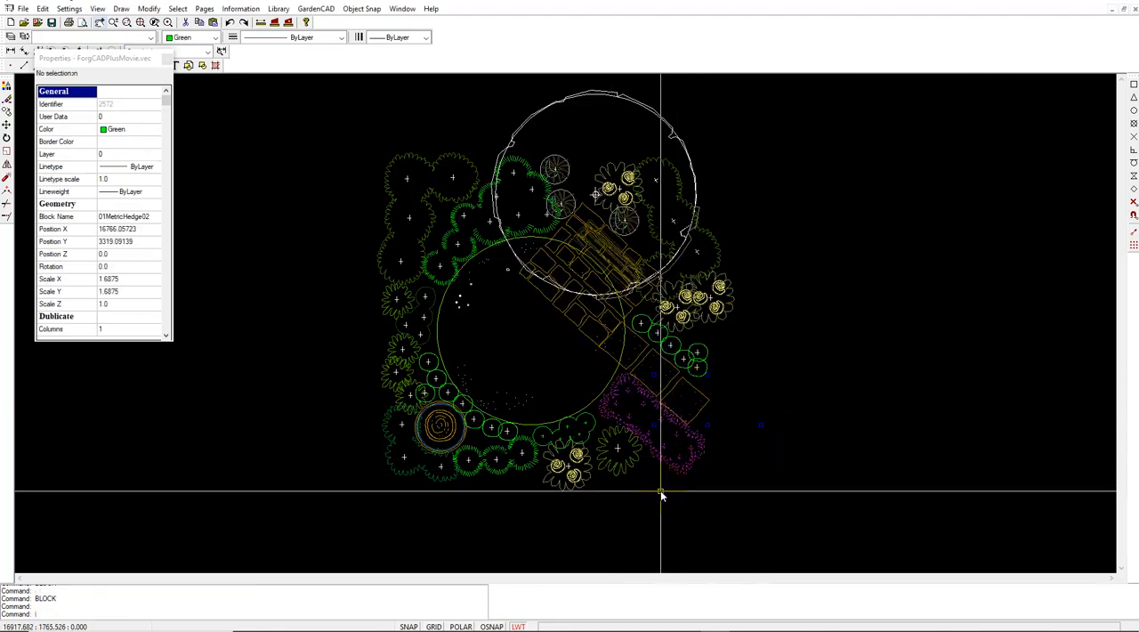
{"action": "key", "text": "Escape"}
- Repeat the Block command, examine the definition settings offered for 01MetricHedge02, and cancel without redefining it
{"action": "right_click", "coordinate": [745, 472]}
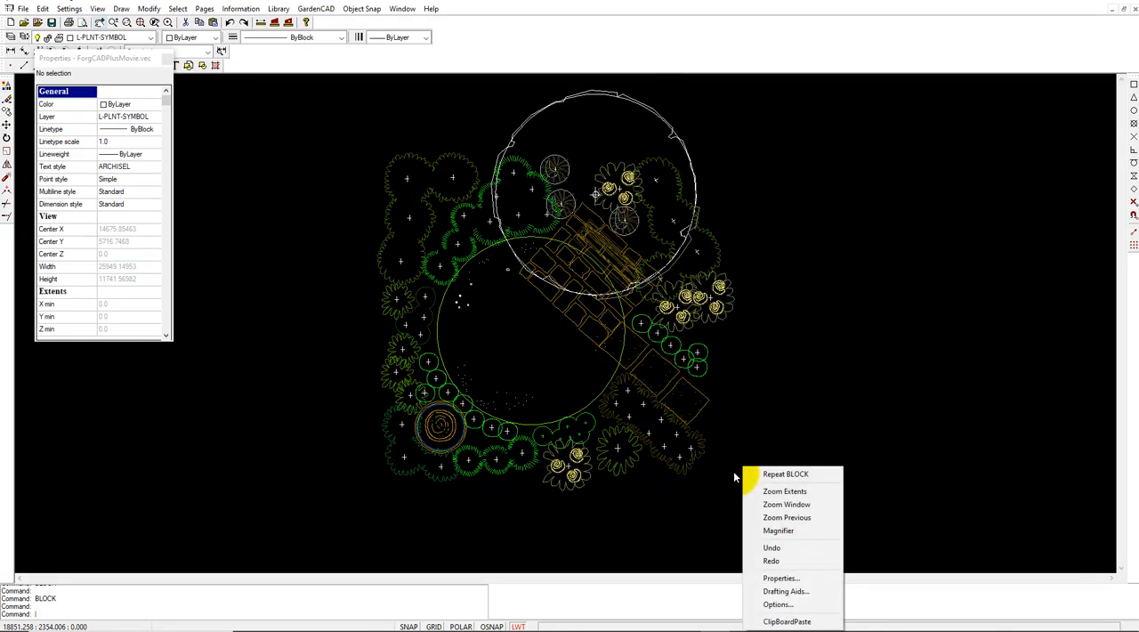
{"action": "left_click", "coordinate": [776, 474]}
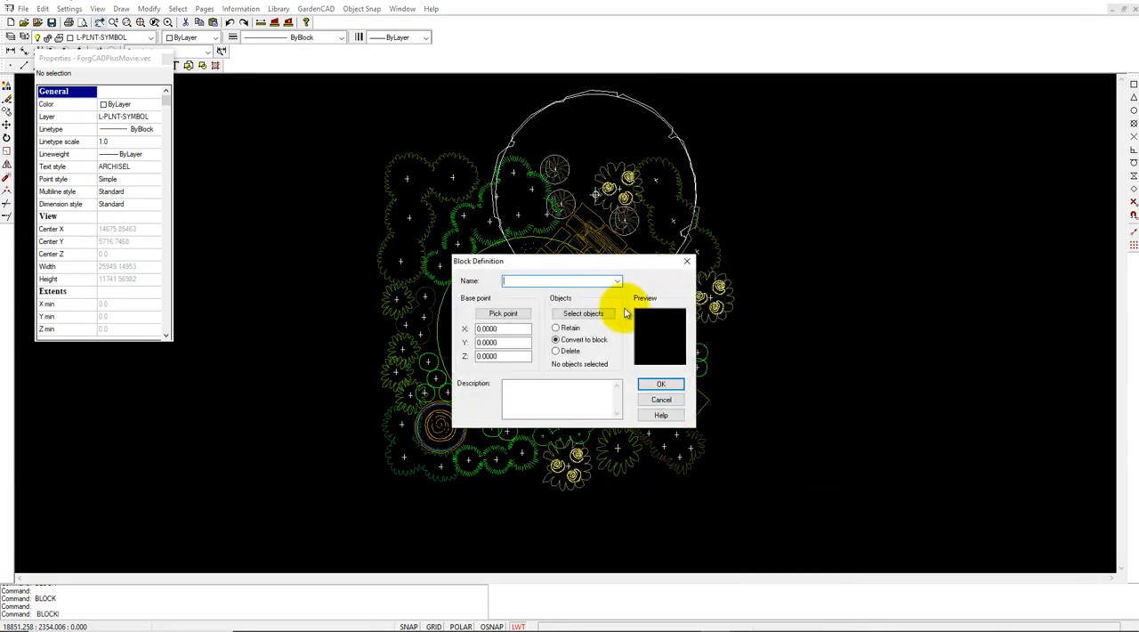
{"action": "left_click", "coordinate": [617, 281]}
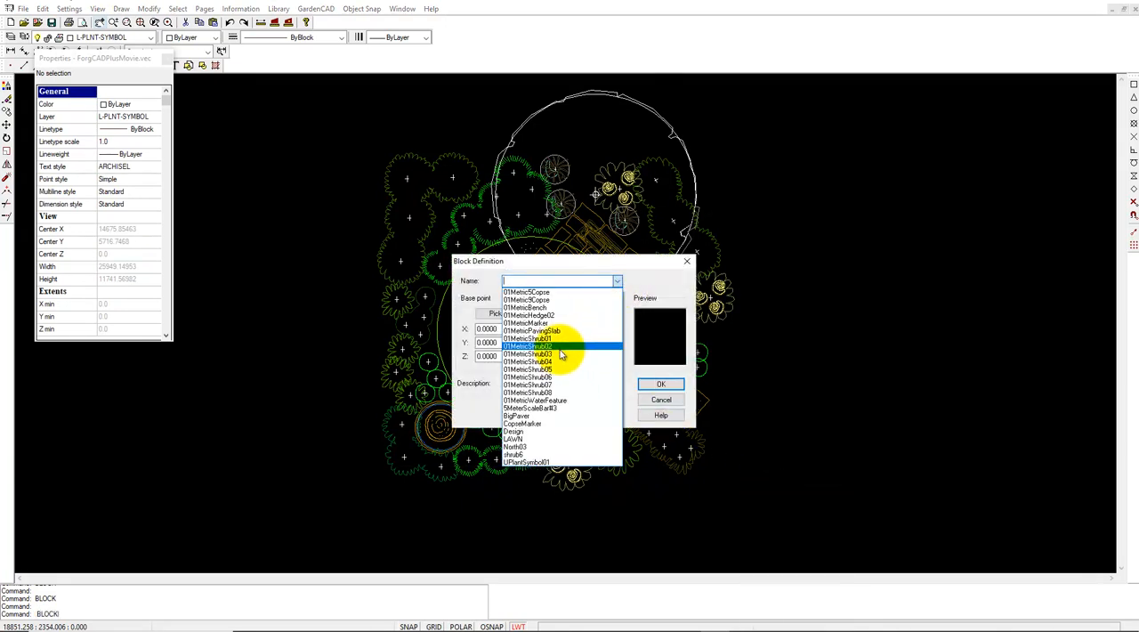
{"action": "left_click", "coordinate": [539, 315]}
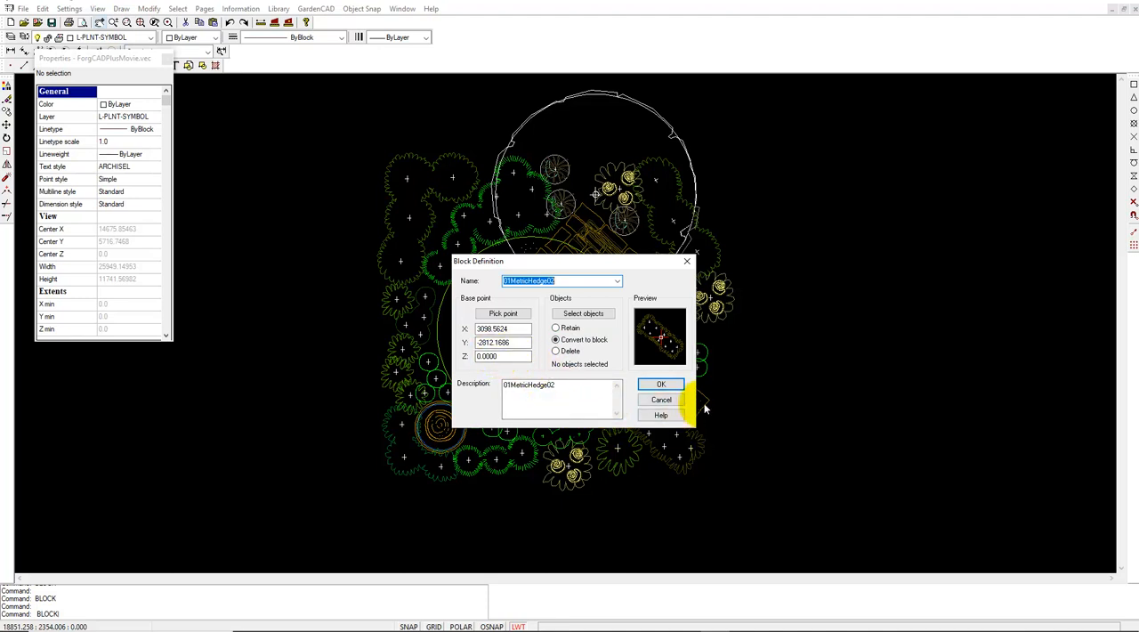
{"action": "left_click", "coordinate": [667, 401]}
- Examine what Create Block offers for the selected hedge under the name 01MetricHedge02, cancel it and clear the selection
{"action": "left_click", "coordinate": [684, 466]}
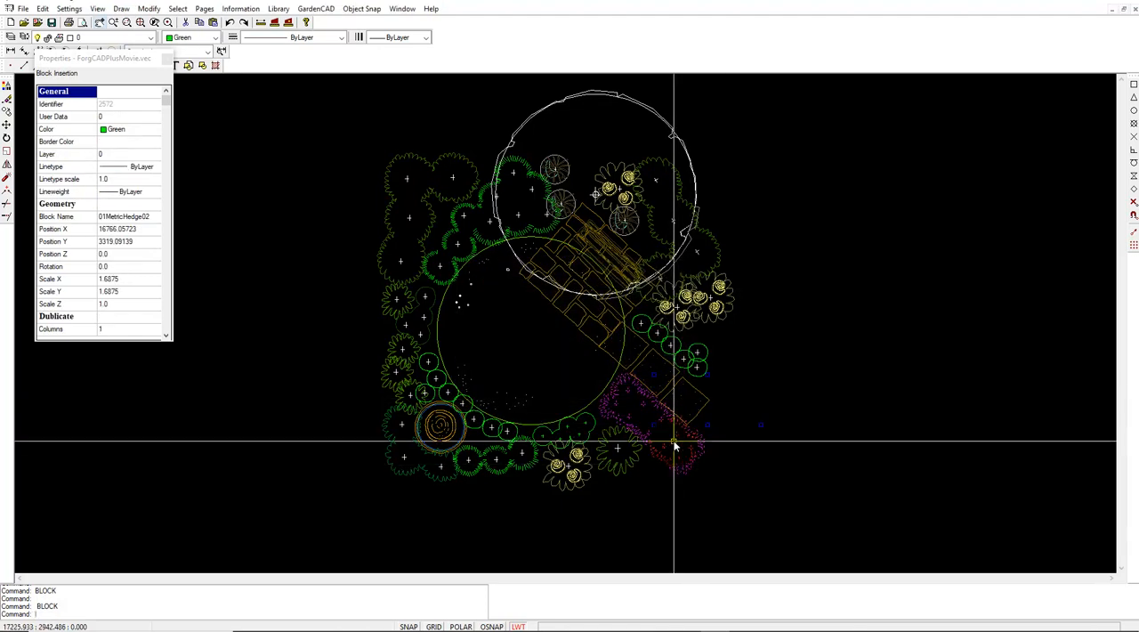
{"action": "right_click", "coordinate": [673, 448]}
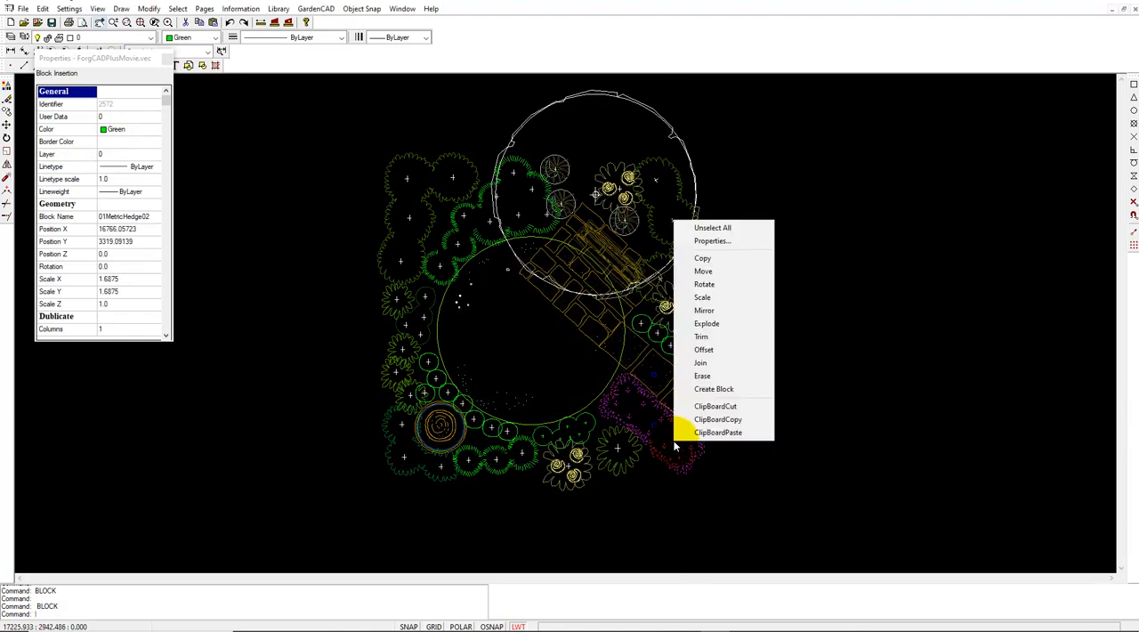
{"action": "left_click", "coordinate": [684, 483]}
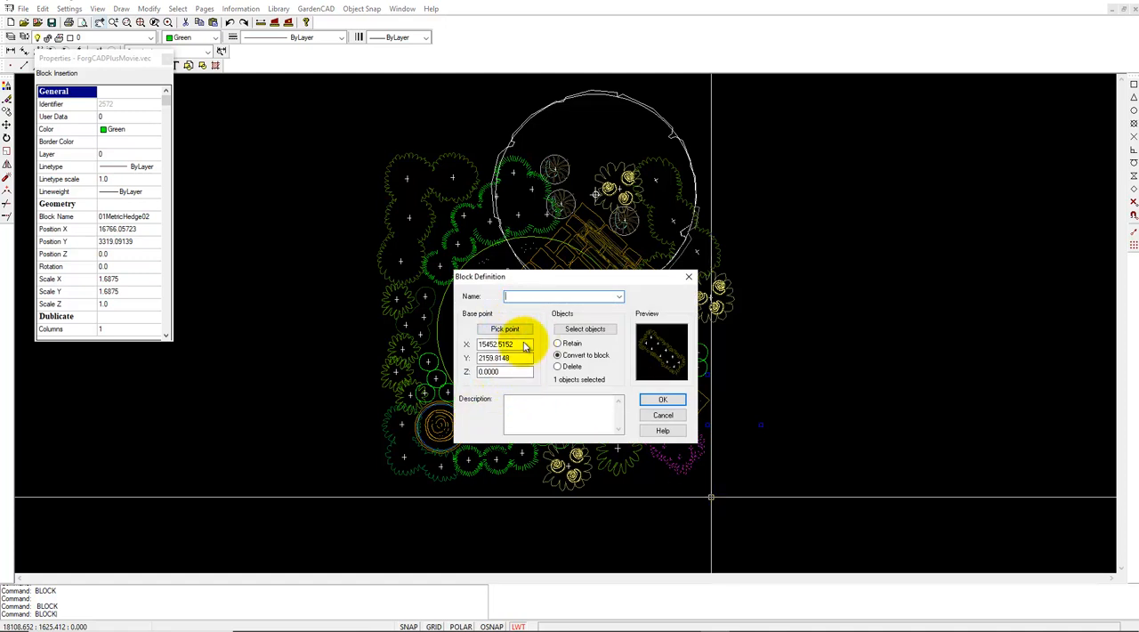
{"action": "left_click", "coordinate": [618, 297]}
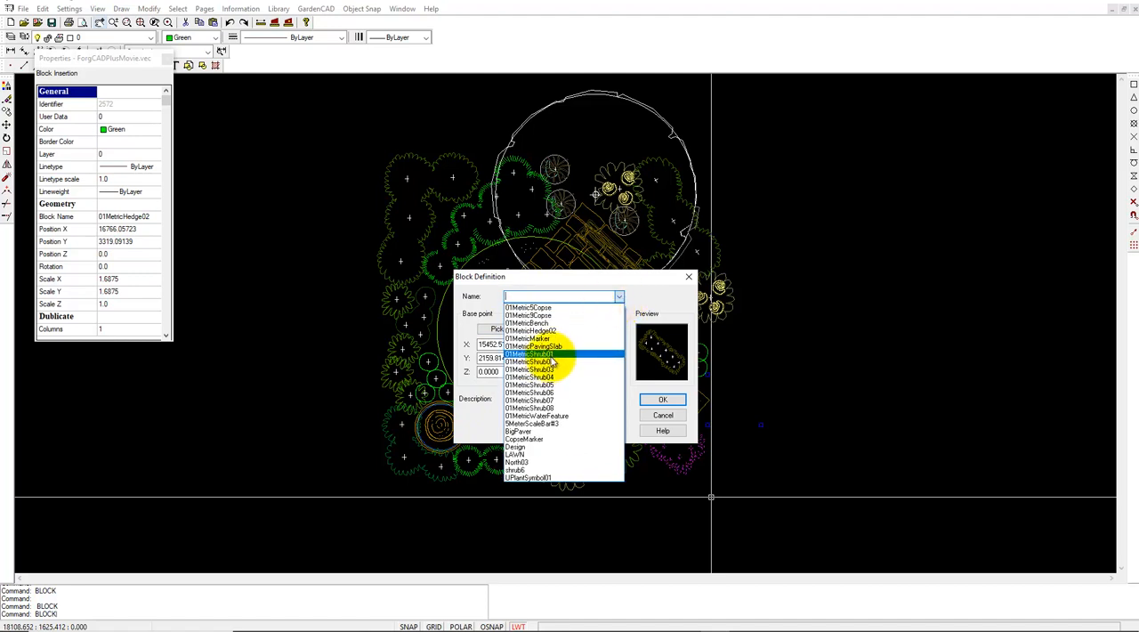
{"action": "left_click", "coordinate": [544, 332]}
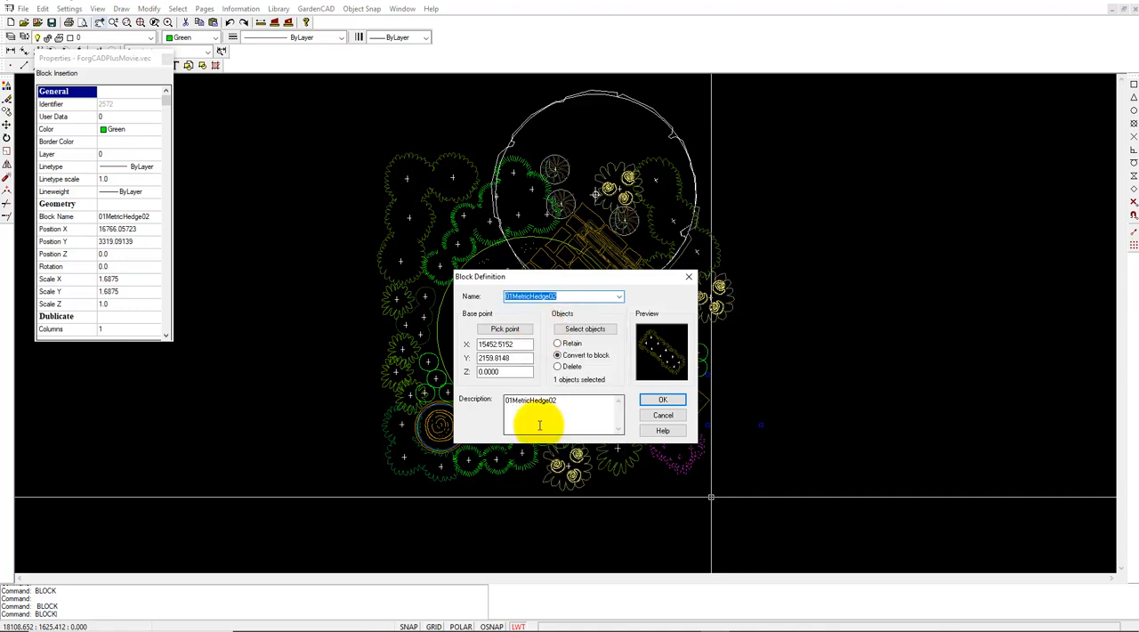
{"action": "left_click", "coordinate": [660, 415]}
{"action": "key", "text": "Escape"}
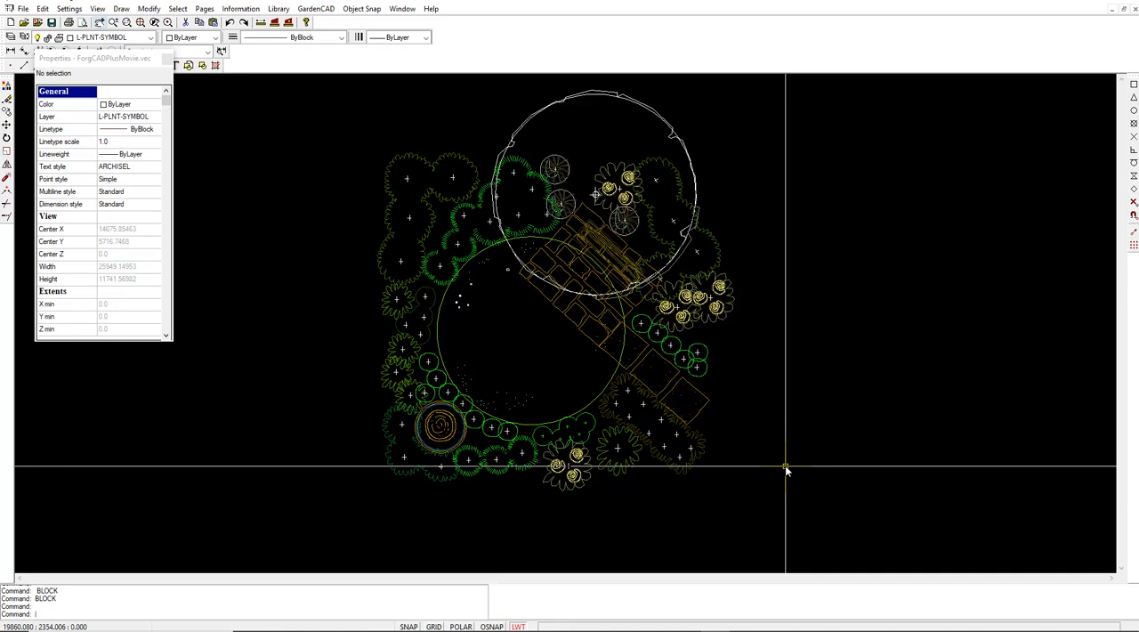
- Create a block named temp from the entire garden plan, with its base point at the plan's lower-left corner
{"action": "scroll", "coordinate": [796, 482], "scroll_direction": "down", "scroll_amount": 2}
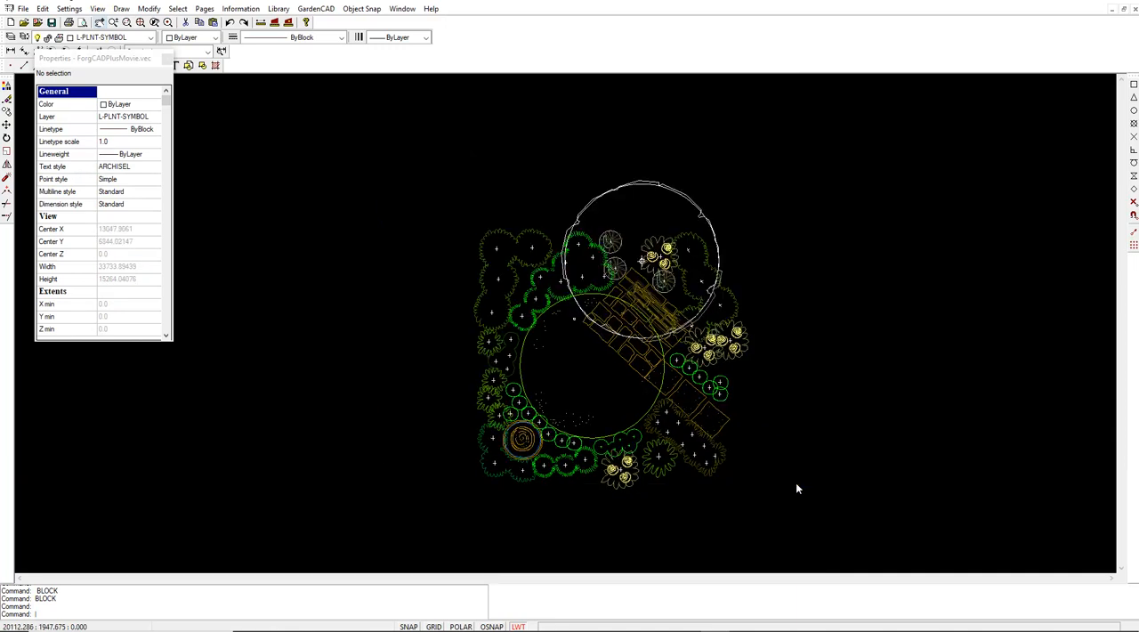
{"action": "left_click", "coordinate": [785, 531]}
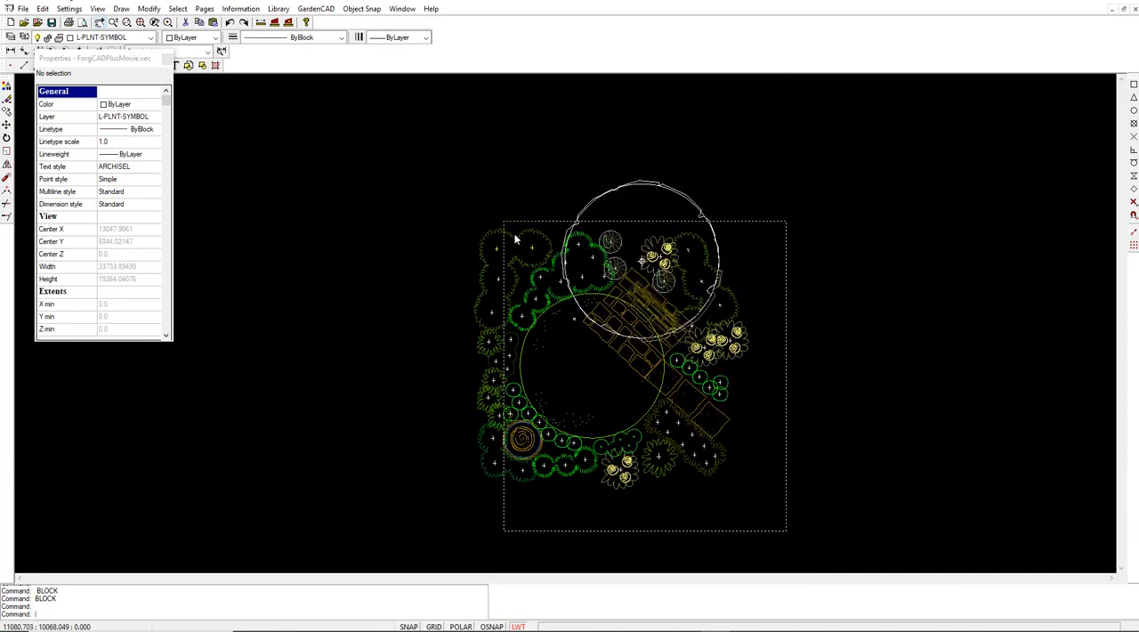
{"action": "left_click", "coordinate": [443, 158]}
{"action": "right_click", "coordinate": [570, 344]}
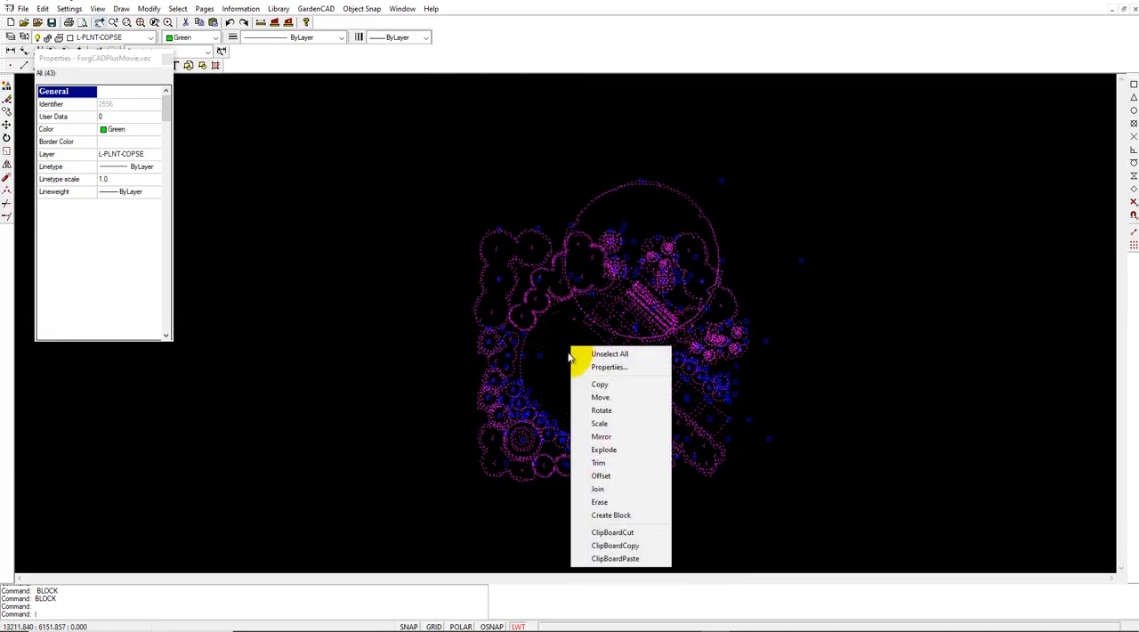
{"action": "left_click", "coordinate": [623, 515]}
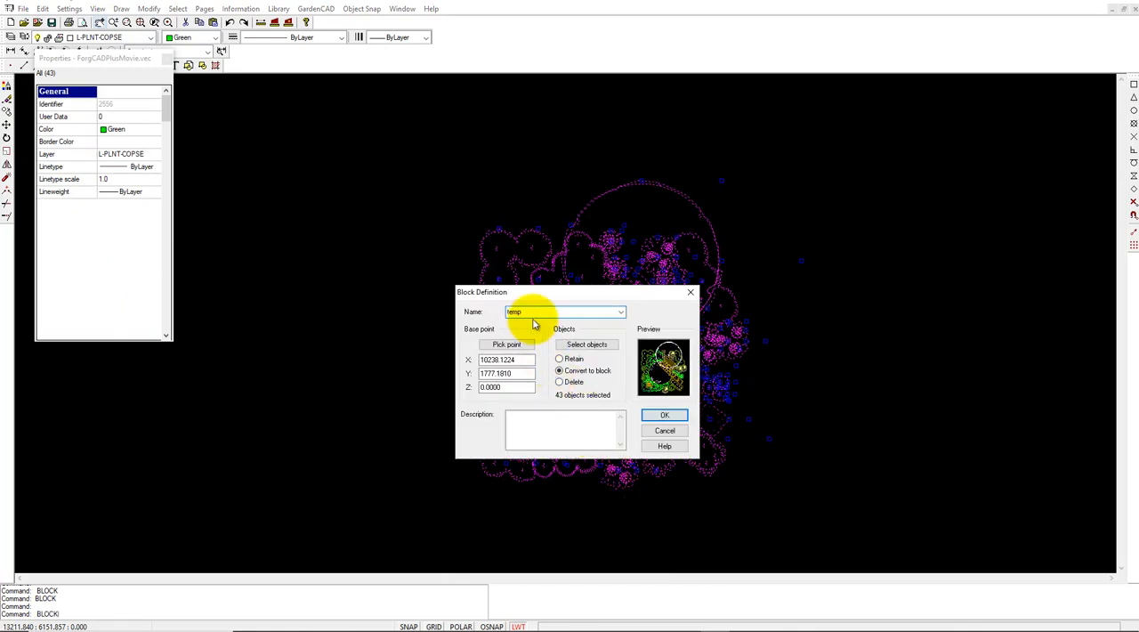
{"action": "type", "text": "temp"}
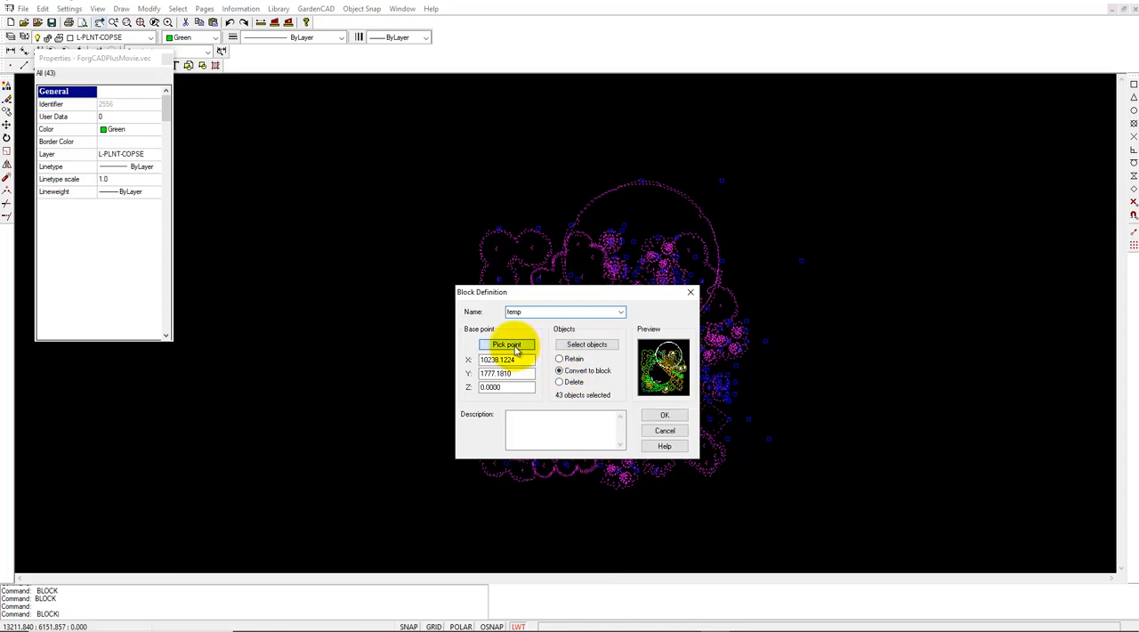
{"action": "left_click", "coordinate": [515, 347]}
{"action": "left_click", "coordinate": [495, 481]}
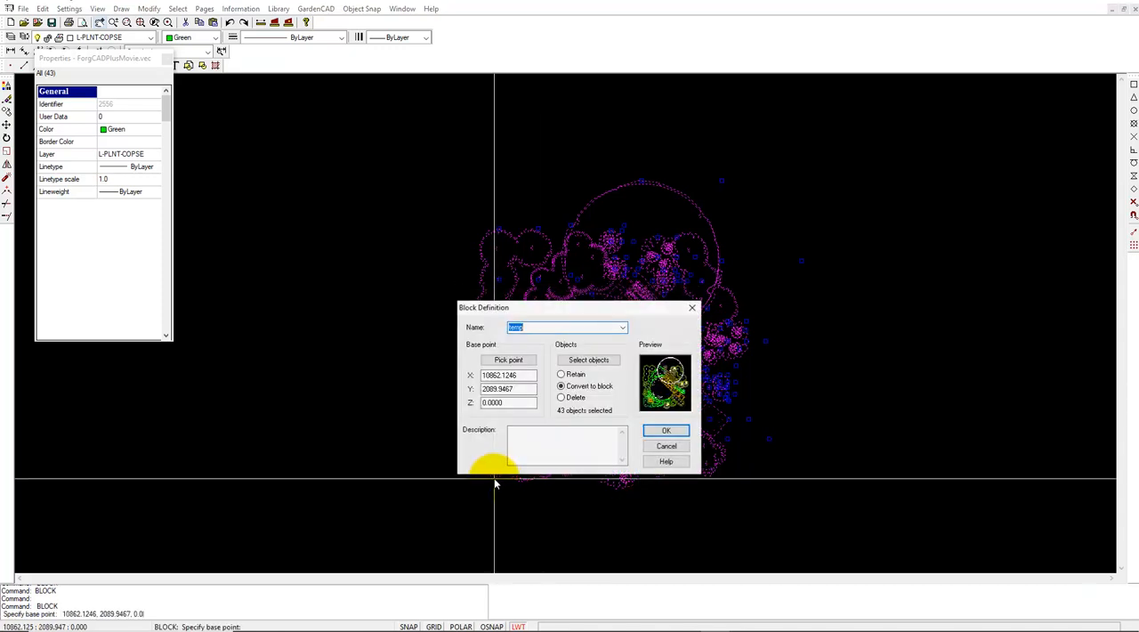
{"action": "left_click", "coordinate": [665, 430]}
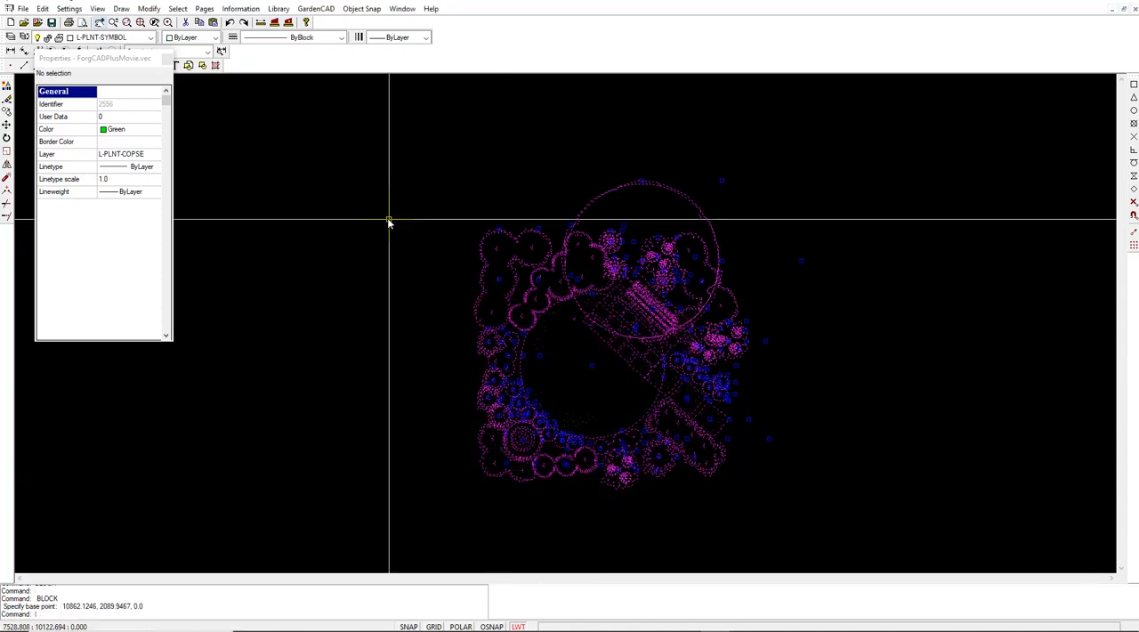
- Switch from the Model page to the A3Landscape page
{"action": "left_click", "coordinate": [205, 9]}
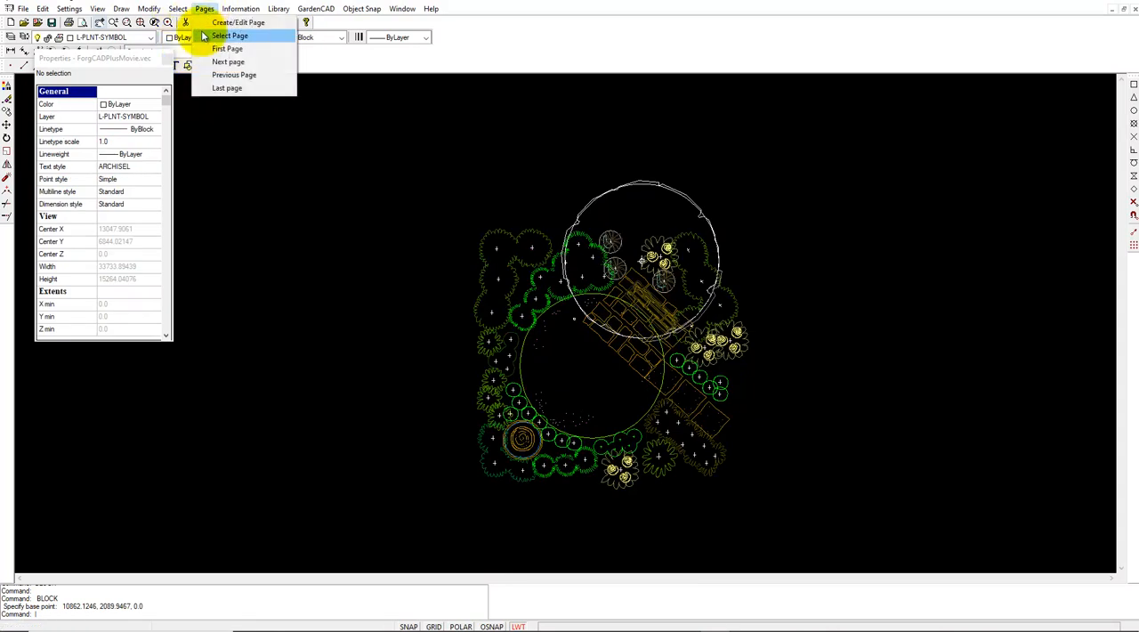
{"action": "left_click", "coordinate": [230, 35]}
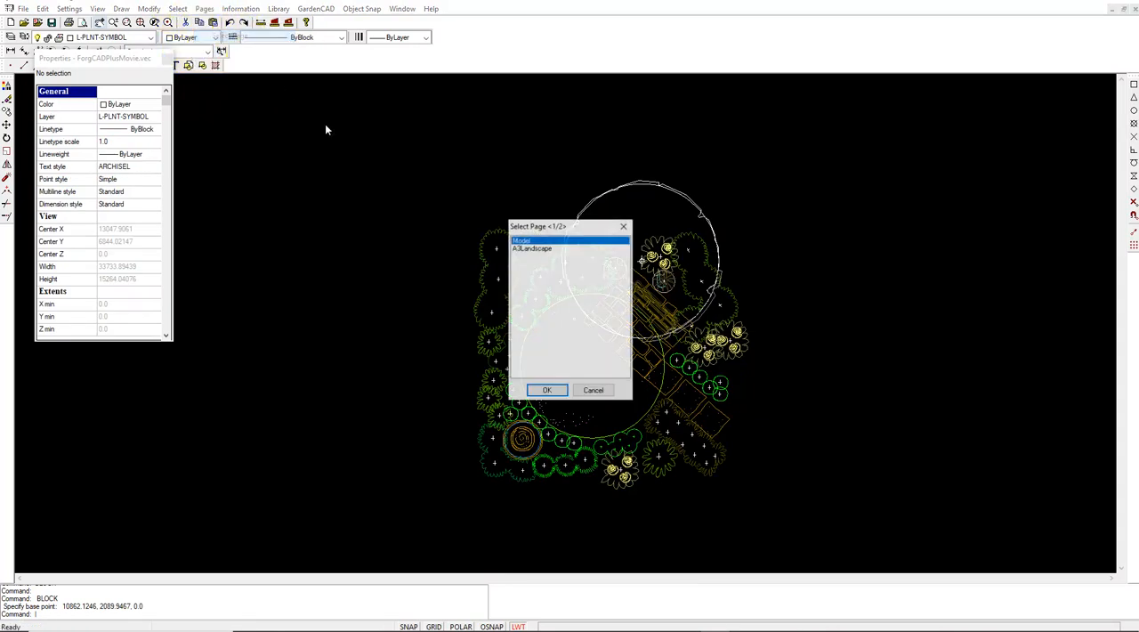
{"action": "left_click", "coordinate": [532, 248]}
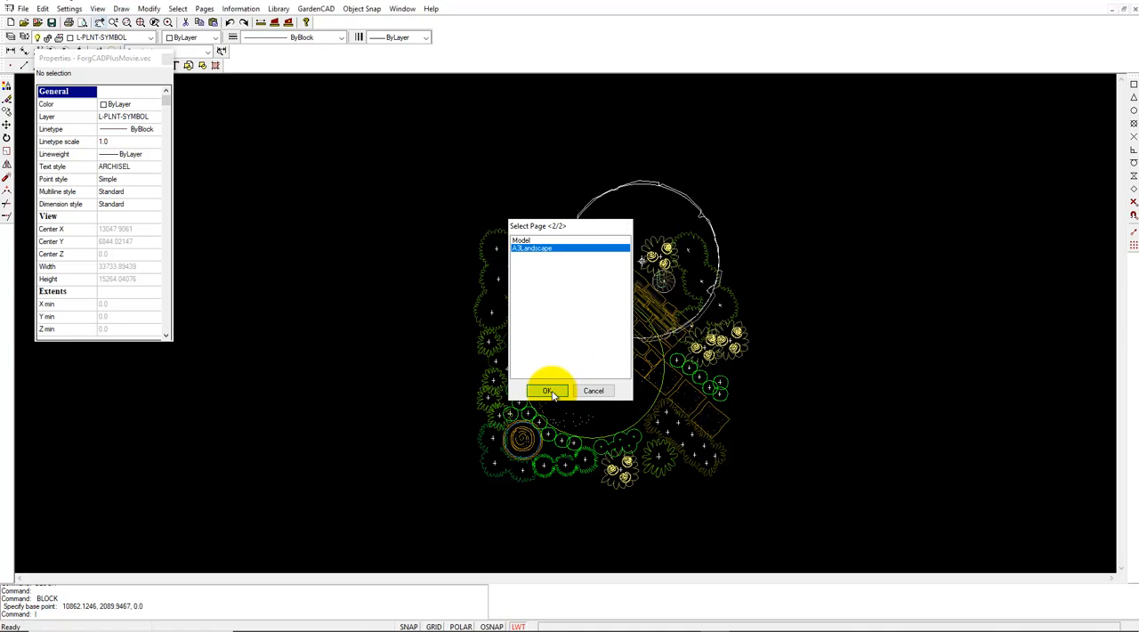
{"action": "left_click", "coordinate": [548, 391]}
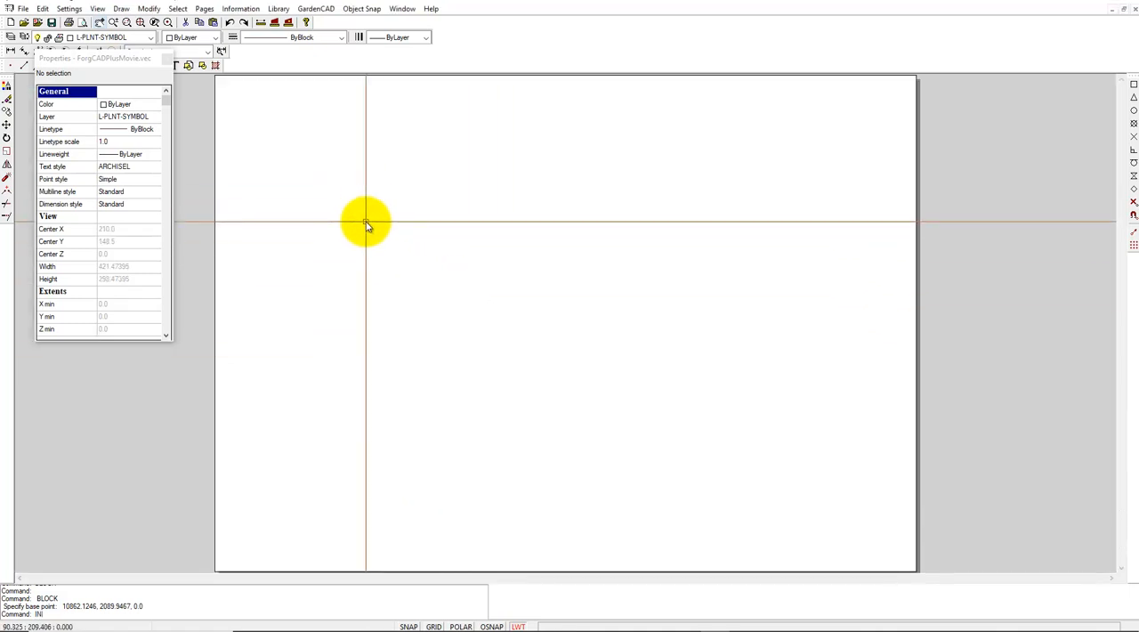
- Insert the temp block at scale 1 near the lower-left corner of the A3 sheet
{"action": "key", "text": "Return"}
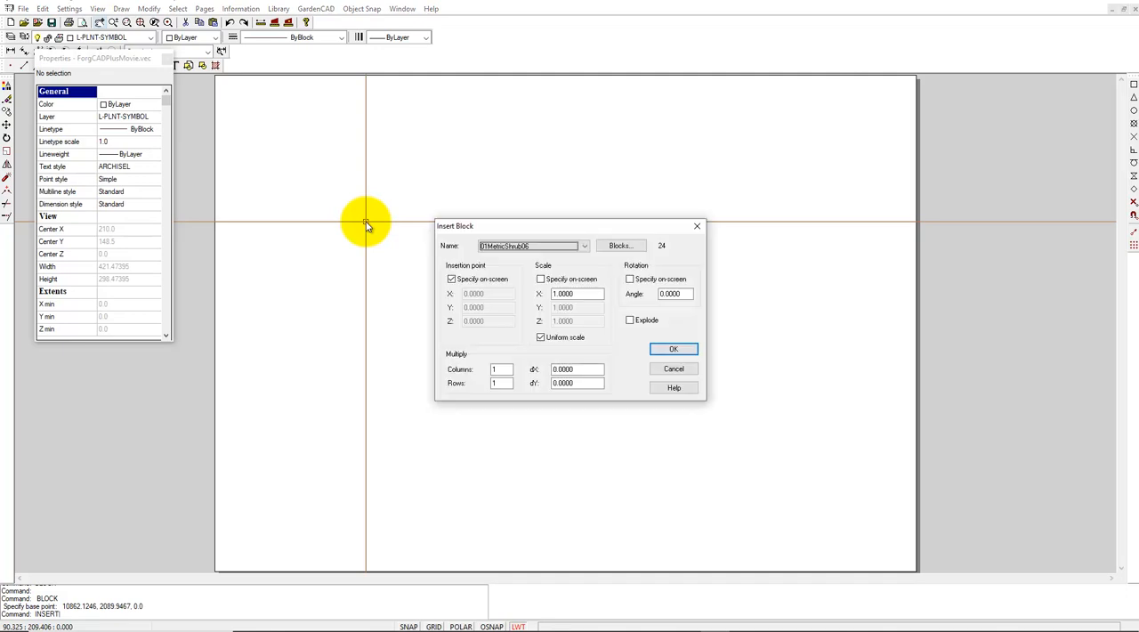
{"action": "left_click", "coordinate": [584, 246]}
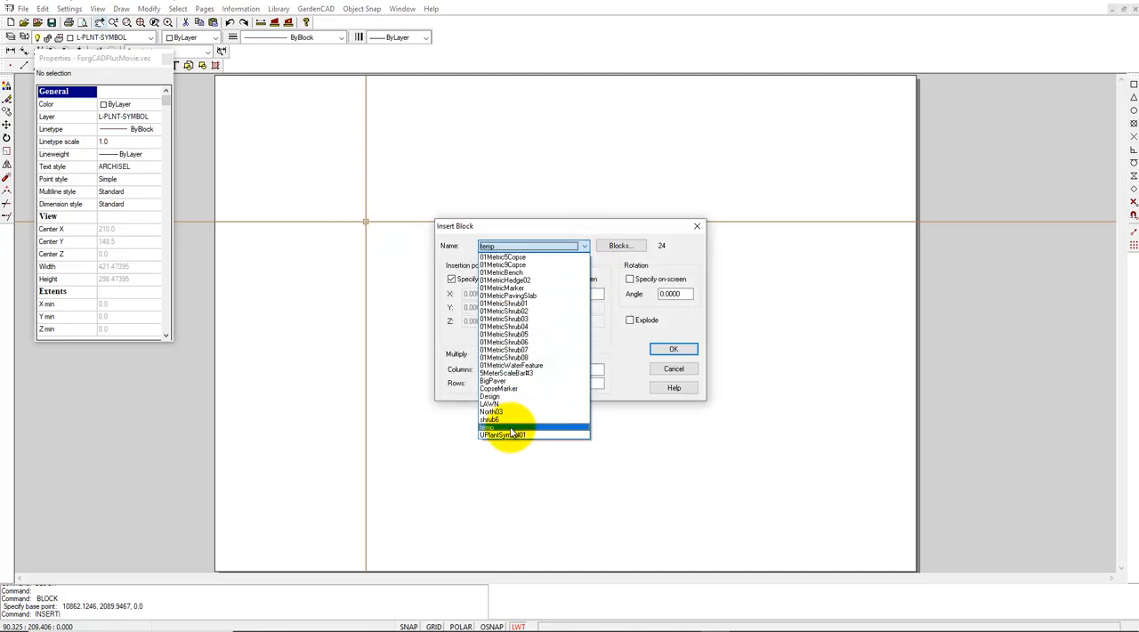
{"action": "left_click", "coordinate": [510, 428]}
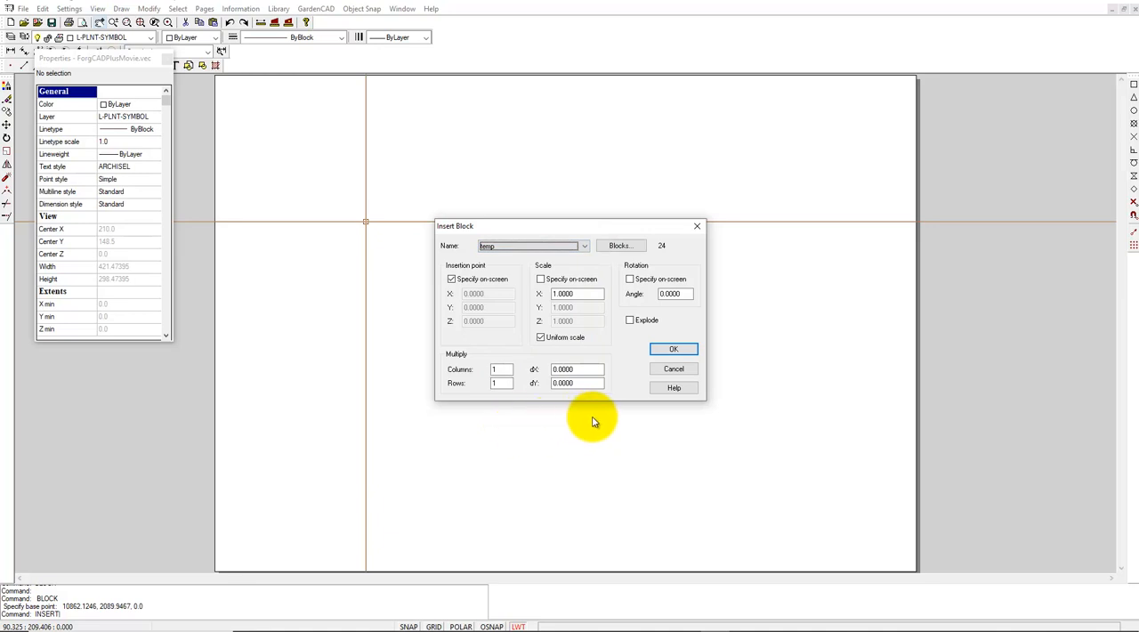
{"action": "left_click", "coordinate": [674, 349]}
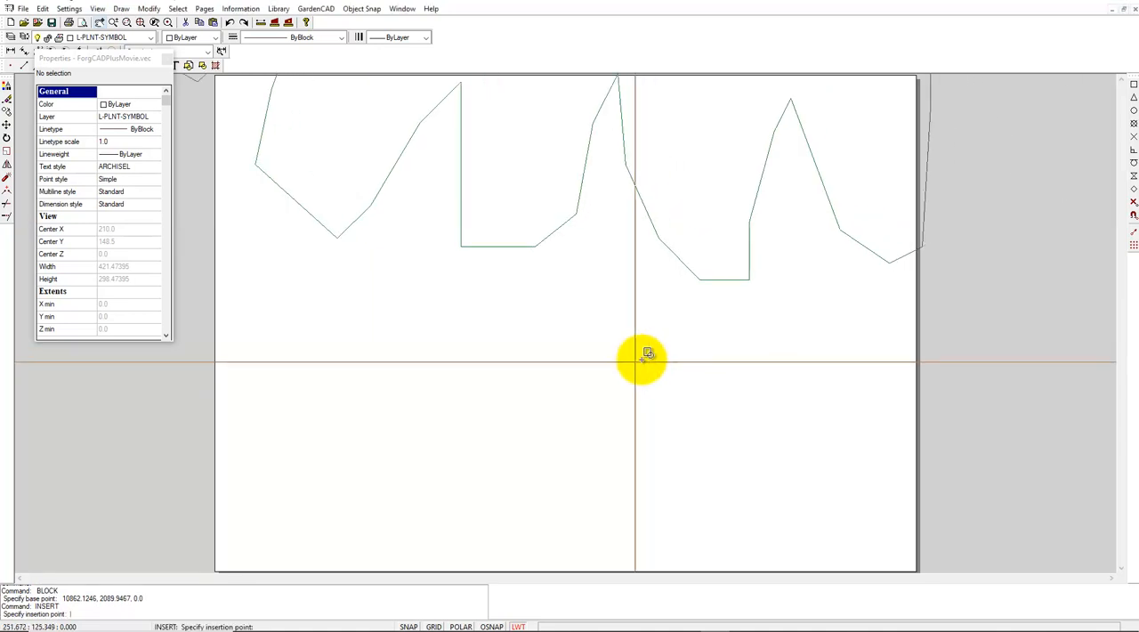
{"action": "scroll", "coordinate": [650, 350], "scroll_direction": "down", "scroll_amount": 5}
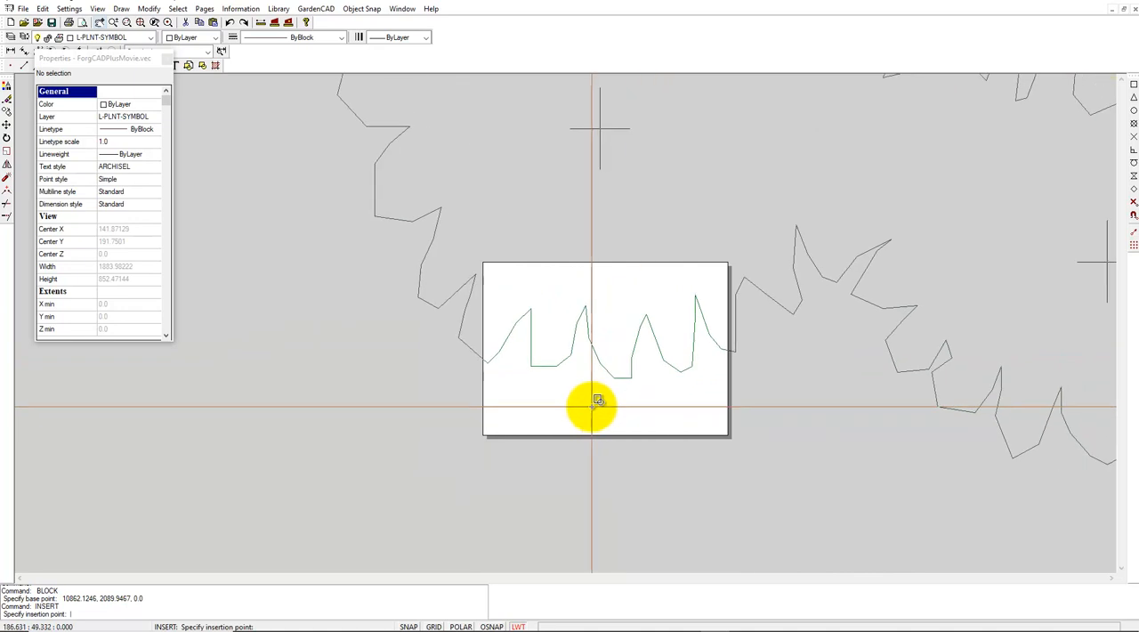
{"action": "left_click", "coordinate": [508, 428]}
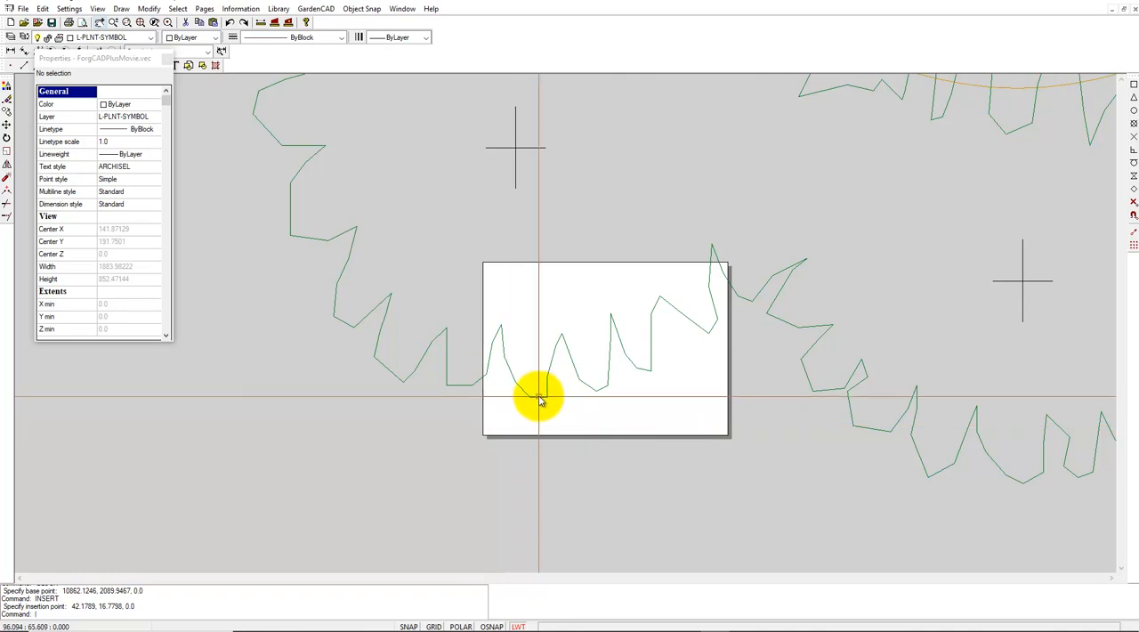
- Set the X scale of the inserted temp block to 0.02
{"action": "left_click", "coordinate": [536, 400]}
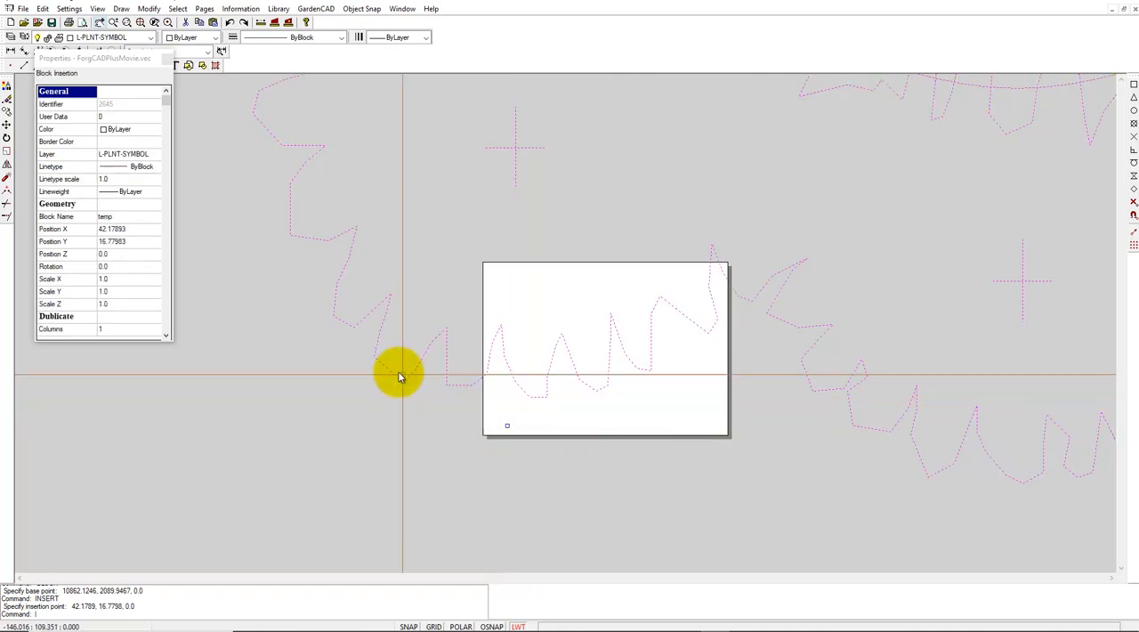
{"action": "left_click", "coordinate": [112, 281]}
{"action": "left_click", "coordinate": [115, 280]}
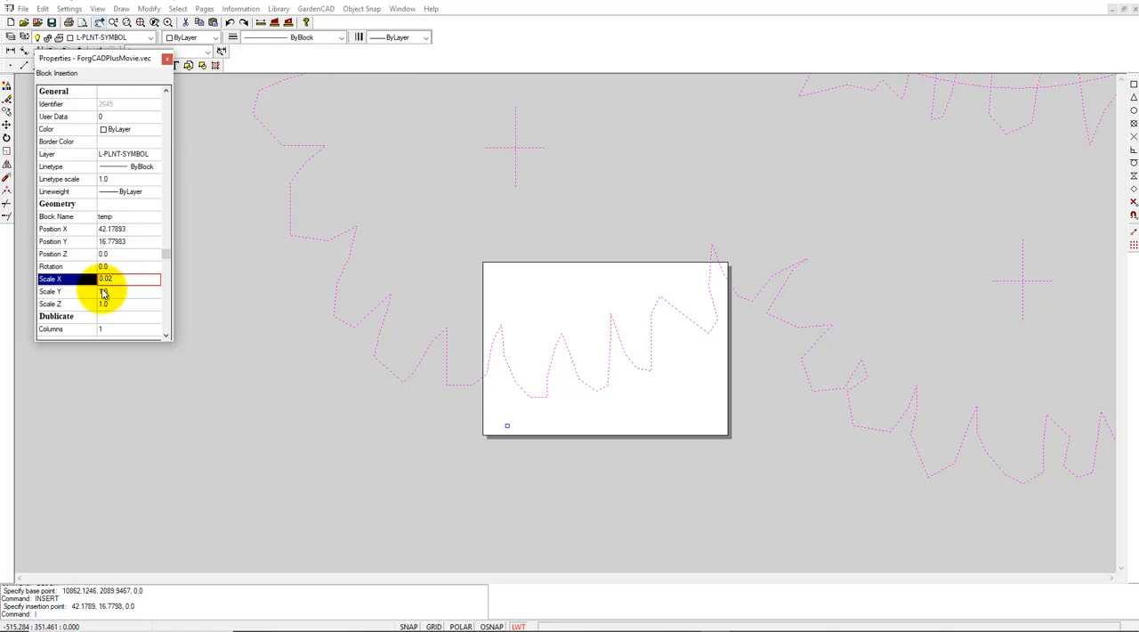
{"action": "key", "text": "Return"}
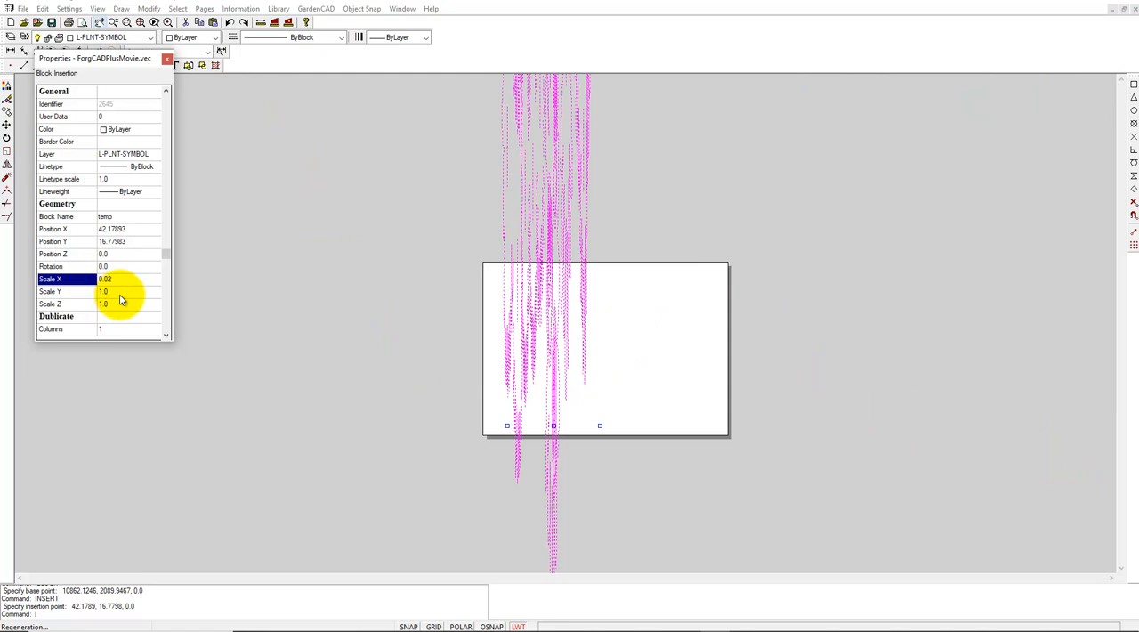
{"action": "left_click", "coordinate": [121, 293]}
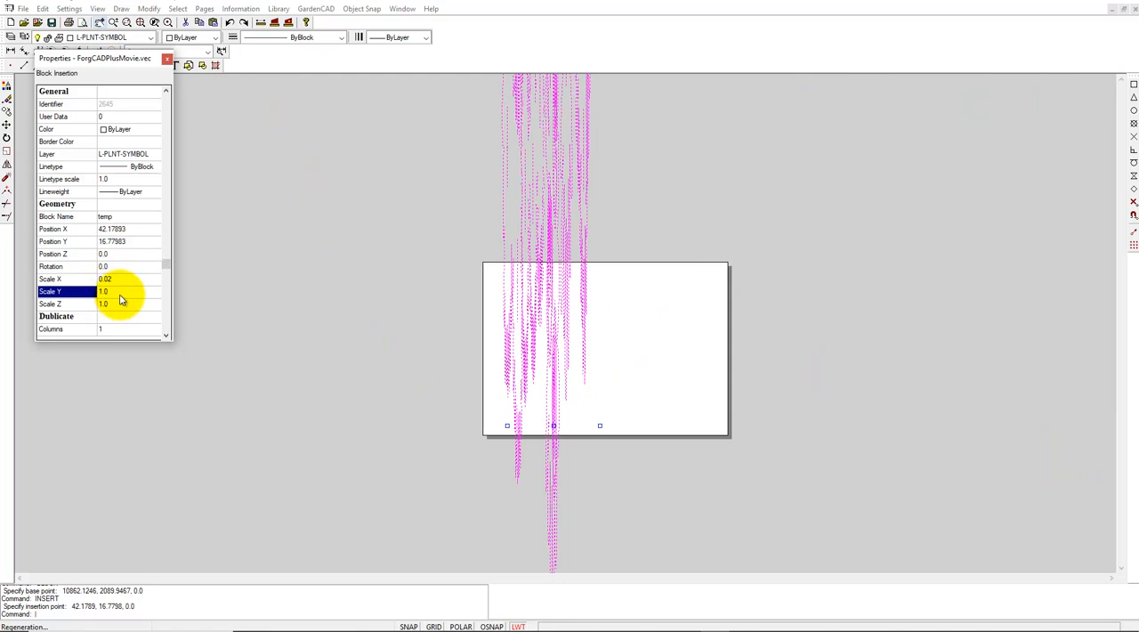
{"action": "left_click", "coordinate": [121, 292]}
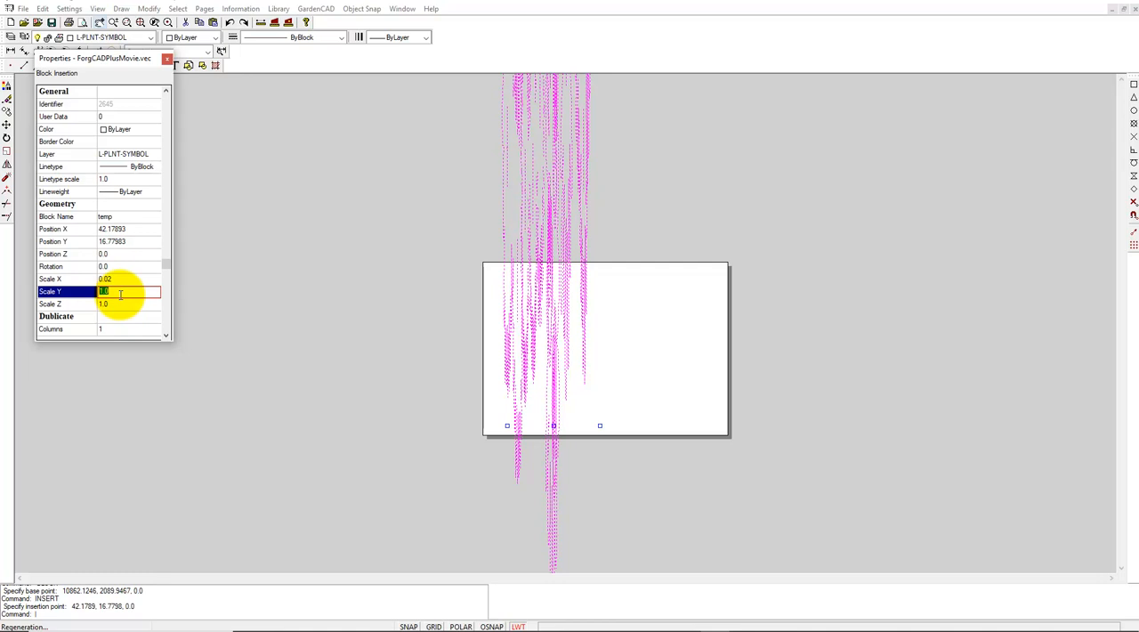
{"action": "left_click", "coordinate": [120, 267]}
{"action": "left_click", "coordinate": [117, 267]}
{"action": "type", "text": "2"}
{"action": "key", "text": "Return"}
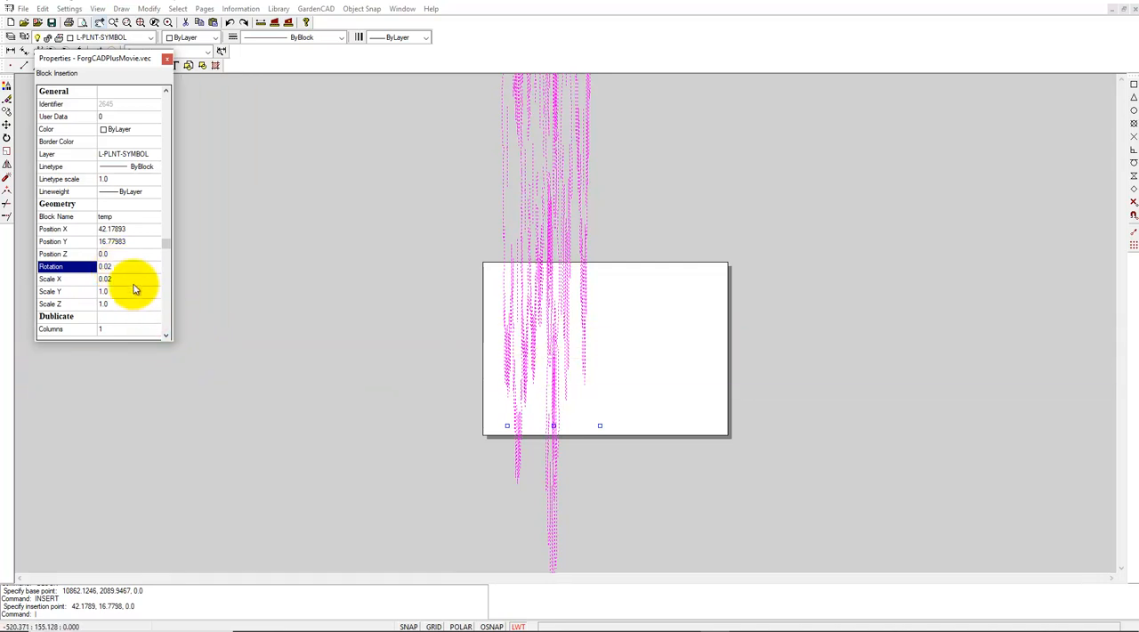
{"action": "left_click", "coordinate": [272, 319]}
{"action": "key", "text": "Escape"}
{"action": "left_click", "coordinate": [551, 237]}
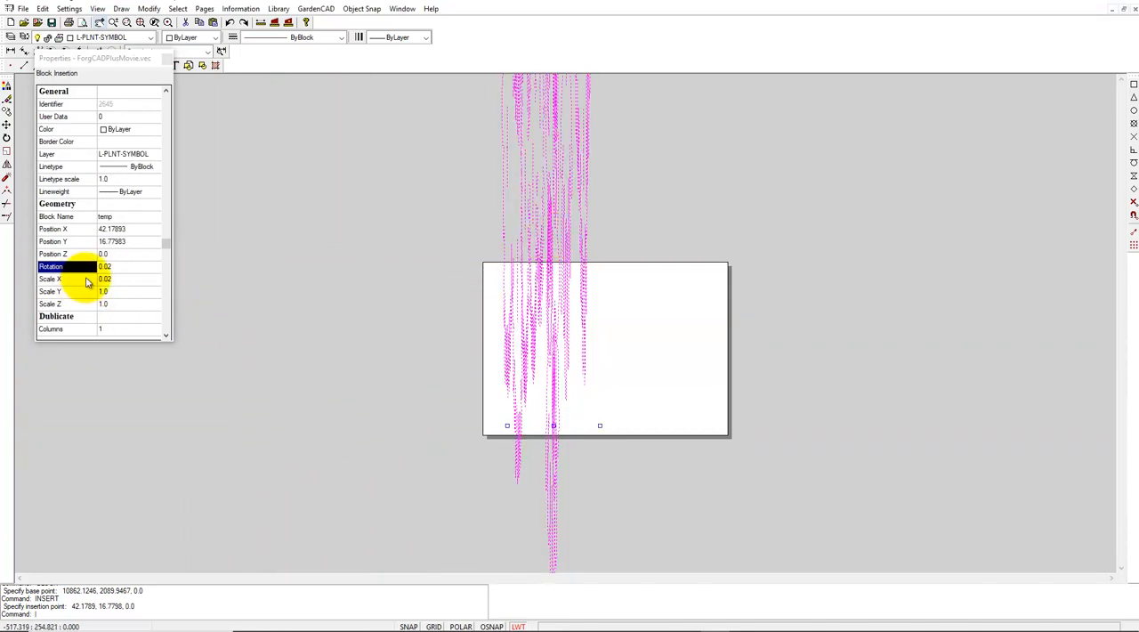
{"action": "left_click", "coordinate": [119, 267]}
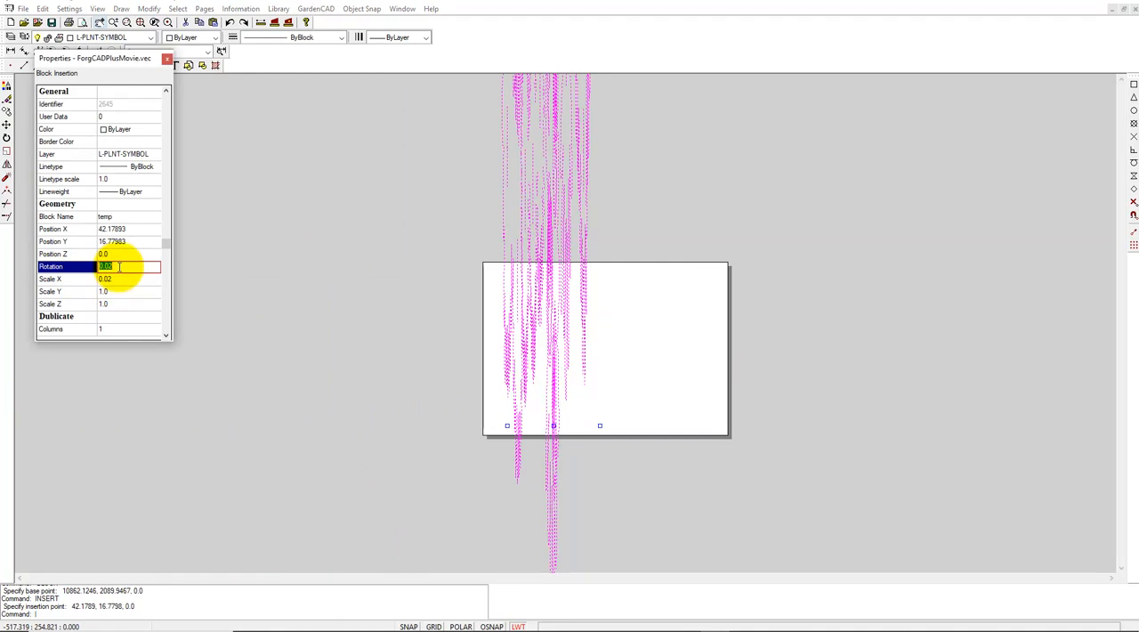
{"action": "key", "text": "Return"}
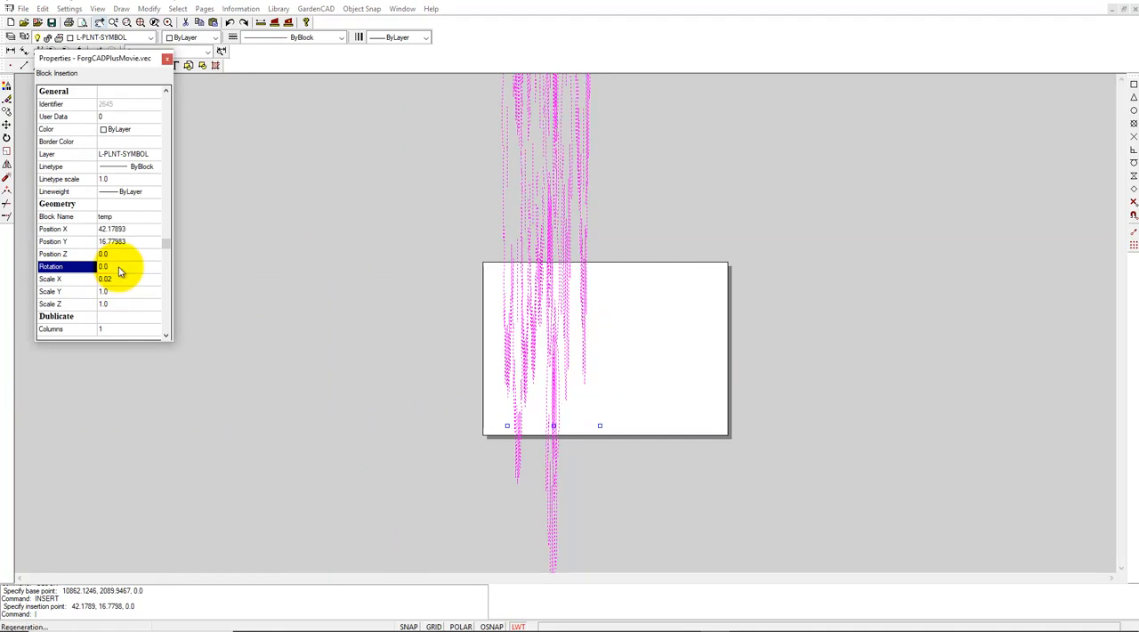
- Set the temp block's Y scale to 0.02
{"action": "left_click", "coordinate": [124, 292]}
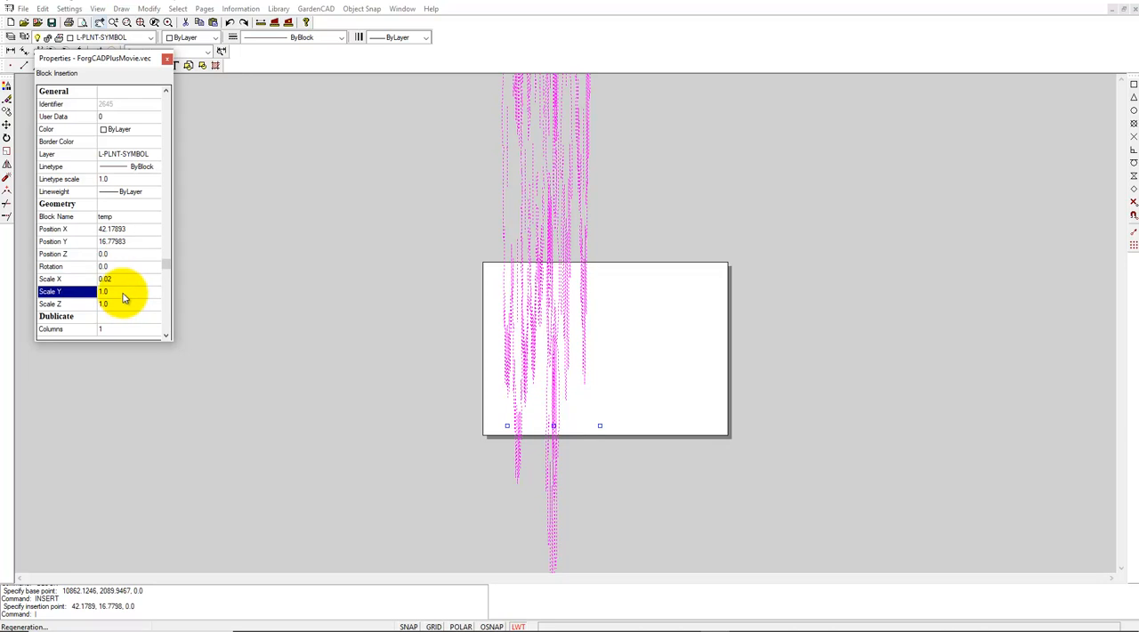
{"action": "type", "text": "0.02"}
{"action": "key", "text": "Return"}
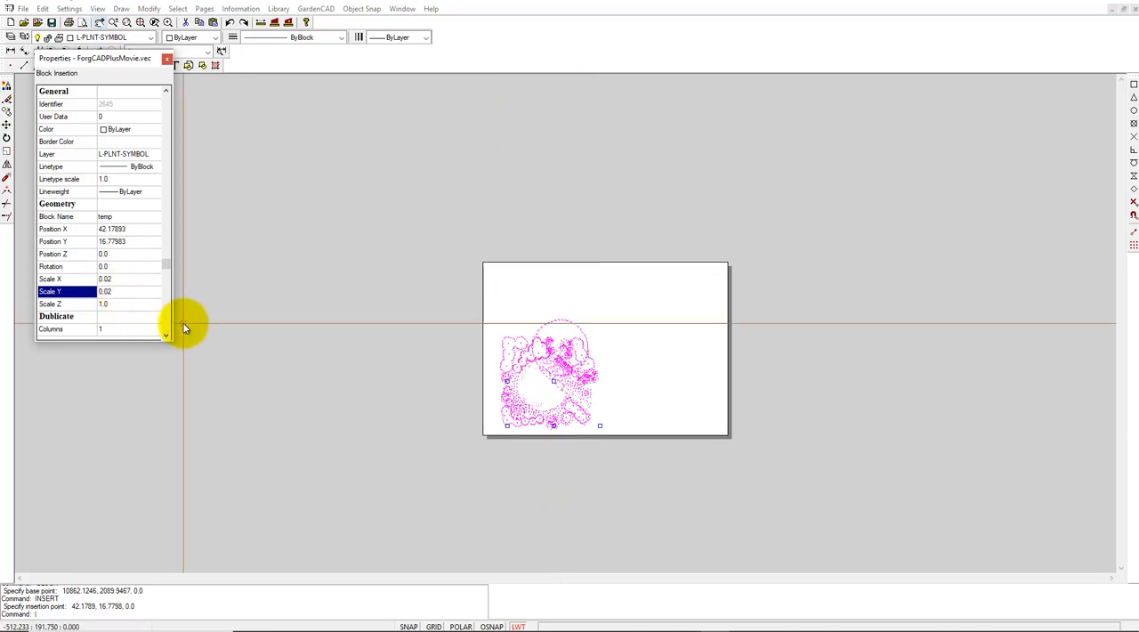
- Scale the temp block by a factor of 2 from a base point near the middle of the plan
{"action": "scroll", "coordinate": [449, 440], "scroll_direction": "down", "scroll_amount": 1}
{"action": "scroll", "coordinate": [467, 426], "scroll_direction": "up", "scroll_amount": 1}
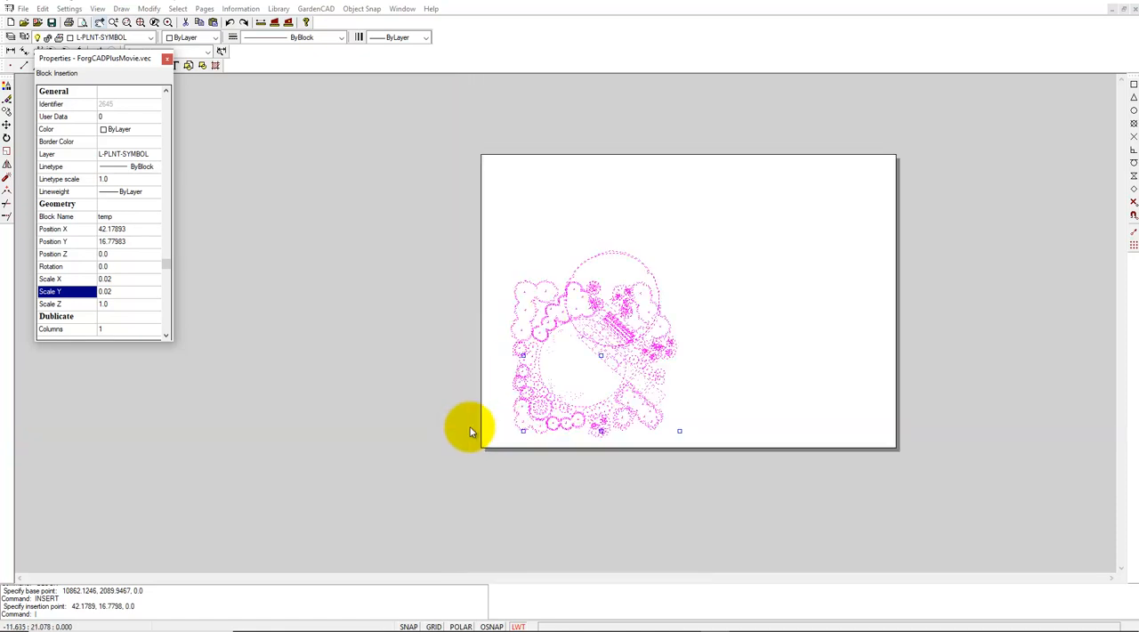
{"action": "right_click", "coordinate": [467, 426]}
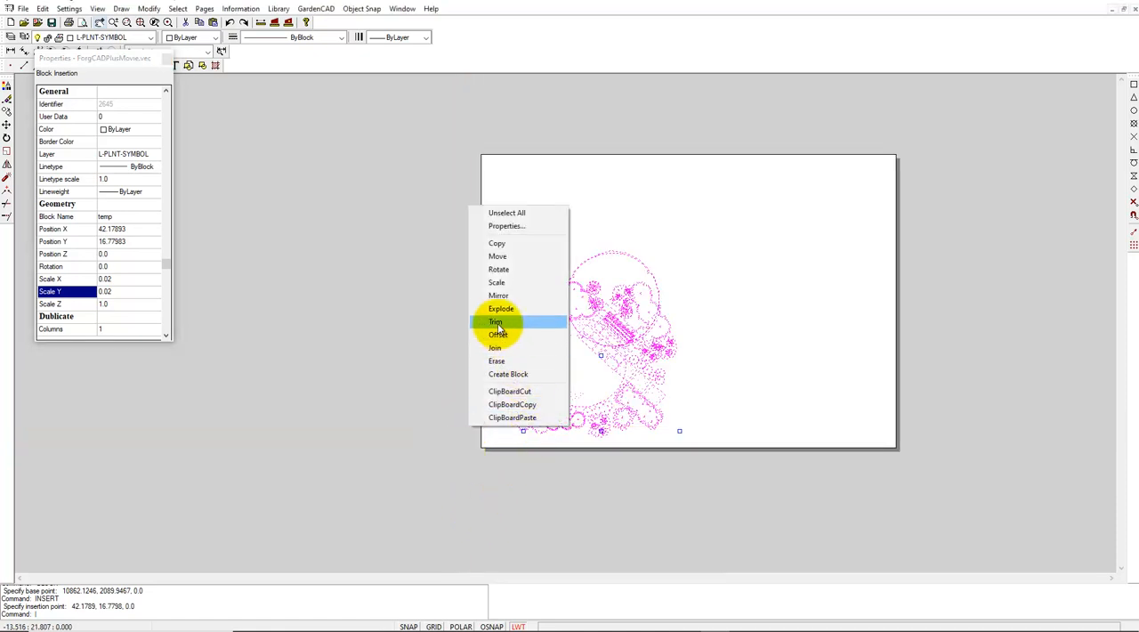
{"action": "left_click", "coordinate": [497, 282]}
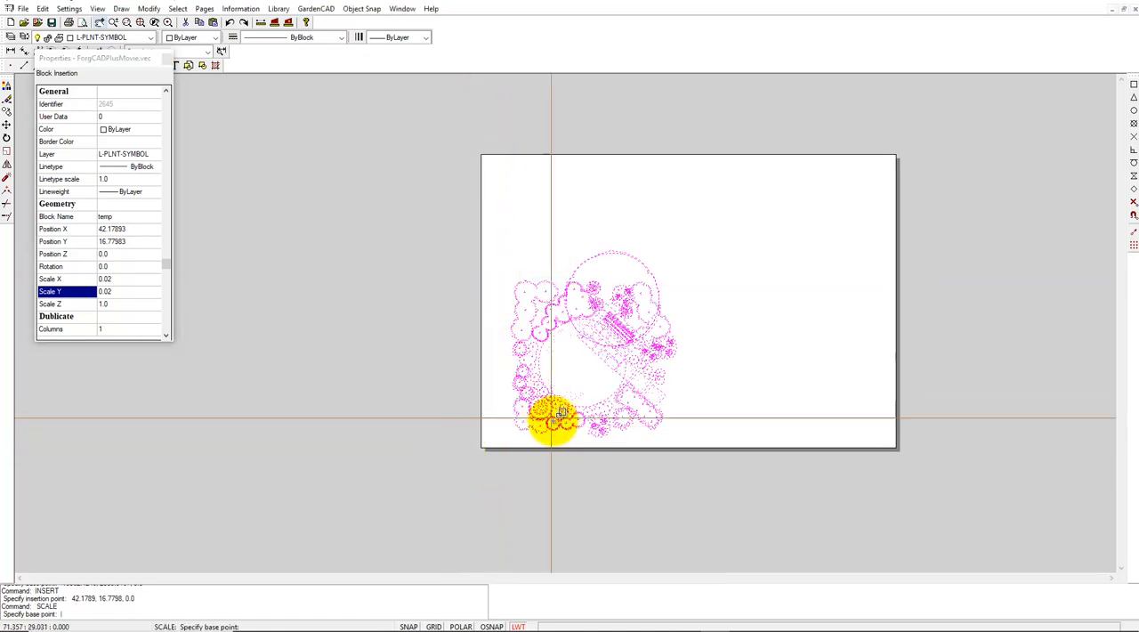
{"action": "left_click", "coordinate": [592, 370]}
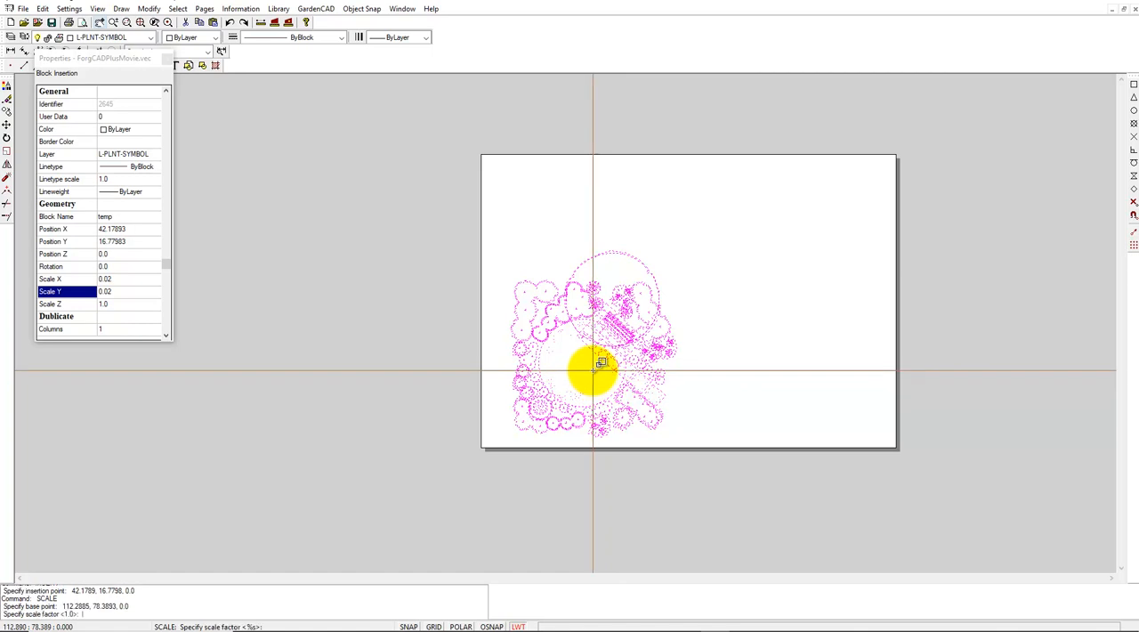
{"action": "key", "text": "Return"}
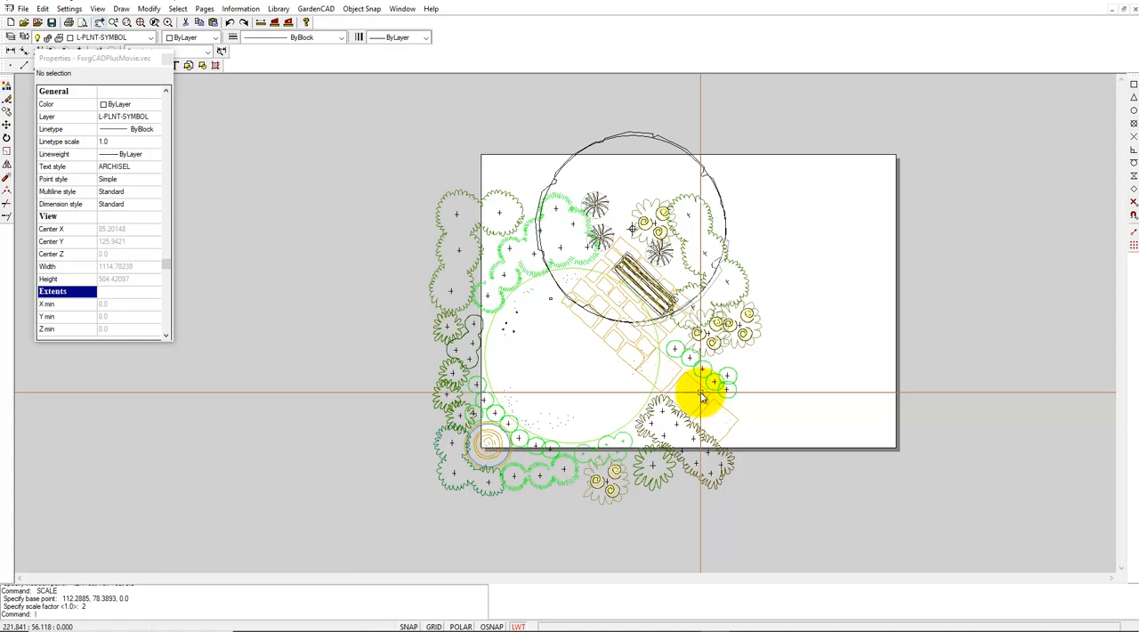
{"action": "mouse_move", "coordinate": [845, 621]}
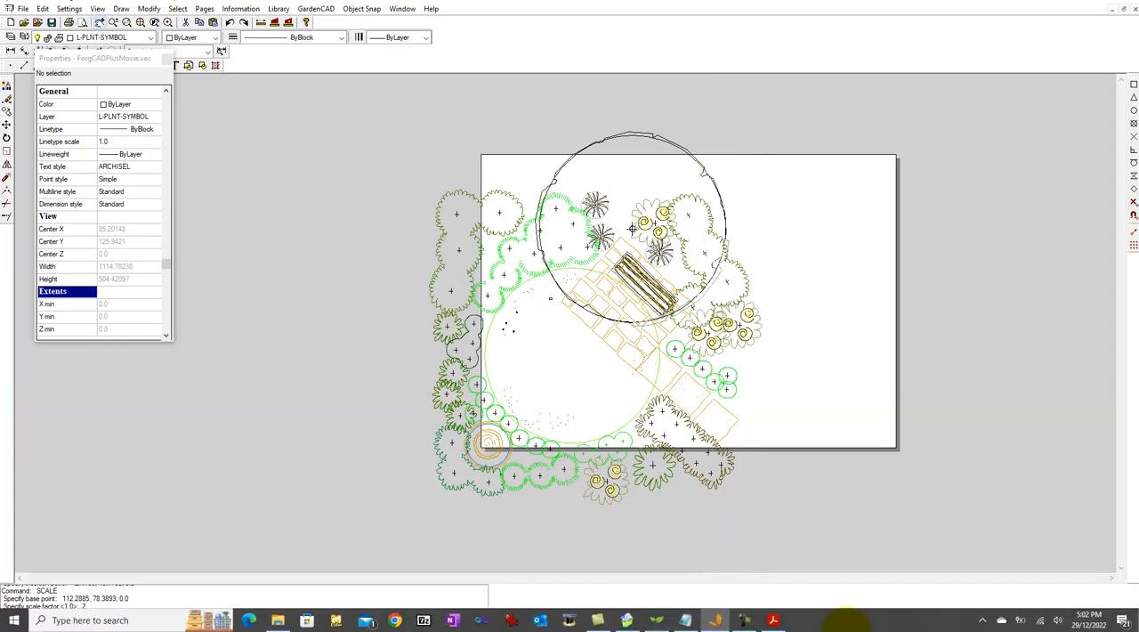
{"action": "left_click", "coordinate": [746, 620]}
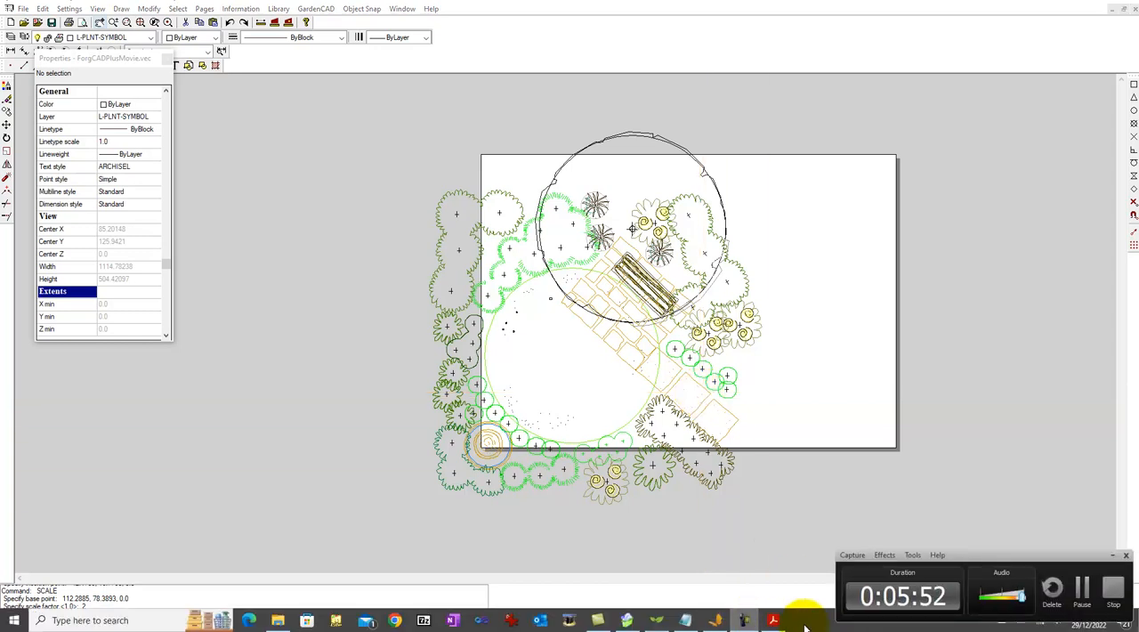